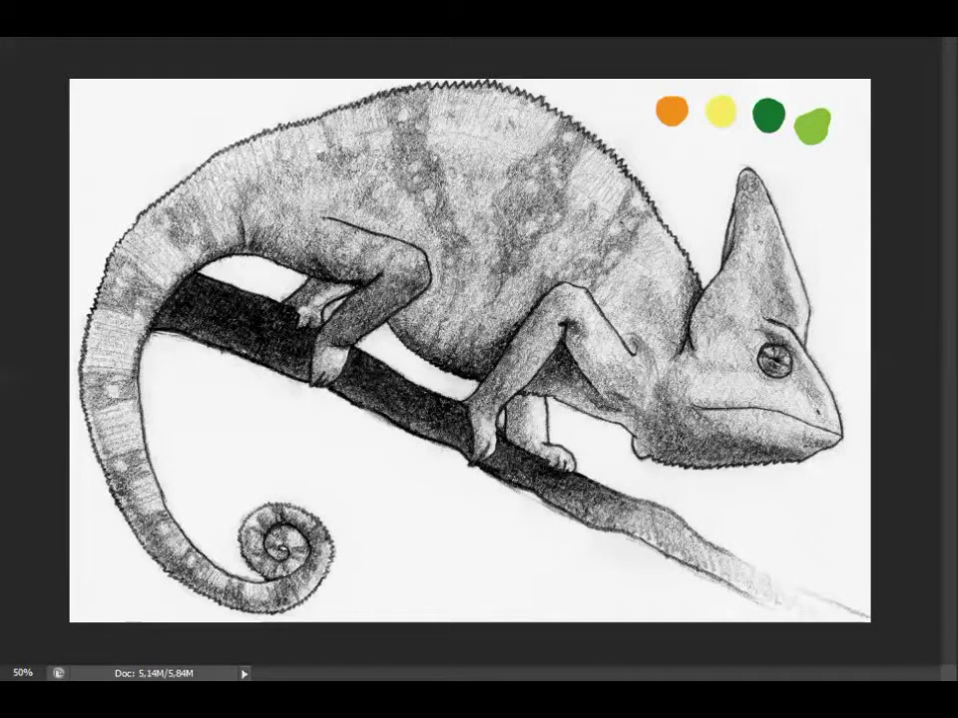
Step: With a soft round brush, paint dark green over the back, shoulder and head crest
right_click(115, 98)
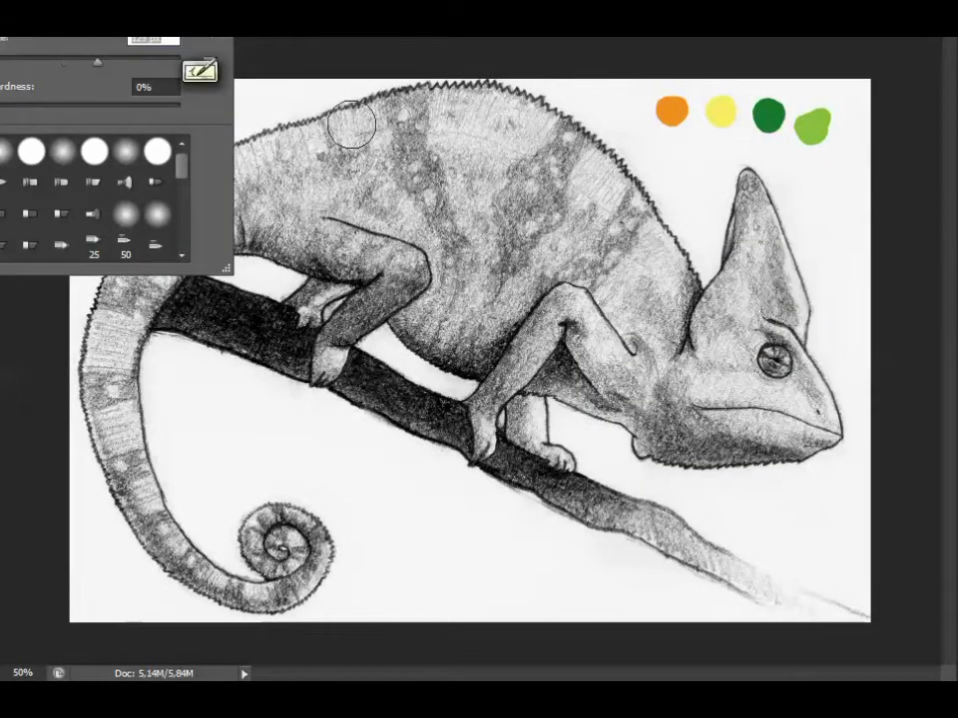
left_click(256, 122)
mouse_move(528, 244)
left_mouse_down()
mouse_move(551, 248)
mouse_move(581, 204)
mouse_move(359, 246)
mouse_move(718, 323)
mouse_move(598, 279)
mouse_move(379, 299)
mouse_move(303, 162)
mouse_move(123, 457)
mouse_move(278, 545)
left_mouse_up()
key("ctrl+plus")
key("ctrl+plus")
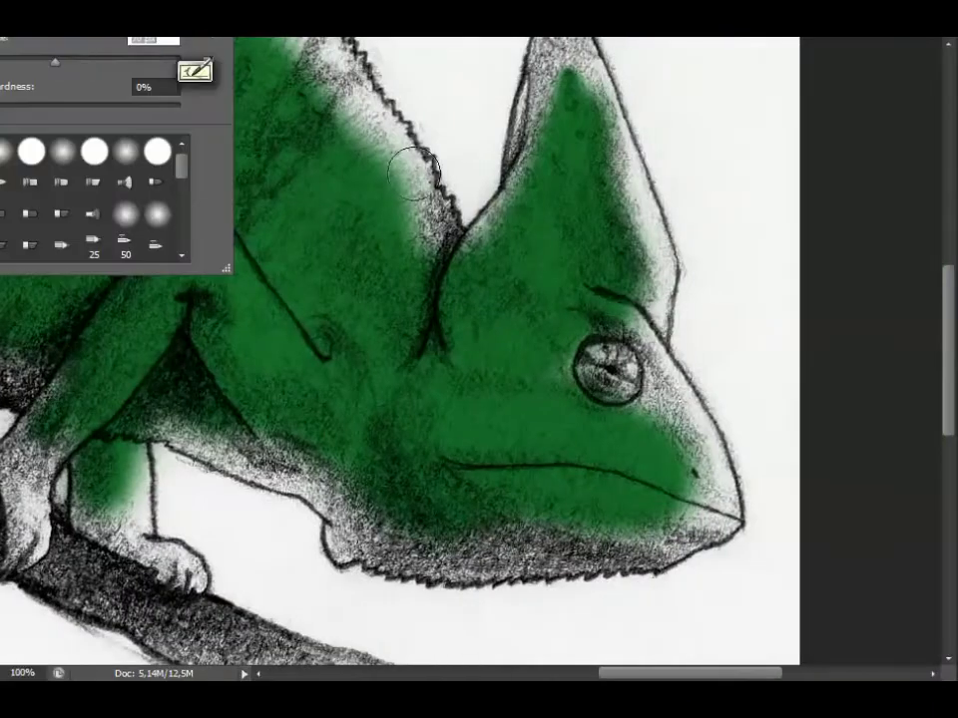
mouse_move(612, 395)
left_mouse_down()
mouse_move(660, 348)
mouse_move(651, 288)
mouse_move(662, 344)
mouse_move(593, 118)
left_mouse_up()
scroll(661, 348, "up", 3)
scroll(551, 161, "up", 5)
mouse_move(551, 160)
left_mouse_down()
mouse_move(520, 288)
mouse_move(440, 466)
mouse_move(395, 286)
mouse_move(239, 184)
left_mouse_up()
mouse_move(296, 252)
left_mouse_down()
mouse_move(637, 385)
mouse_move(641, 335)
mouse_move(609, 312)
mouse_move(596, 267)
mouse_move(484, 295)
mouse_move(541, 213)
mouse_move(460, 216)
mouse_move(448, 169)
mouse_move(391, 163)
mouse_move(335, 141)
mouse_move(164, 162)
left_mouse_up()
Step: Paint the tail band and the pale band under the tail dark green
left_click_drag(613, 675, 522, 675)
mouse_move(556, 200)
left_mouse_down()
mouse_move(461, 214)
mouse_move(419, 208)
mouse_move(230, 359)
mouse_move(438, 118)
mouse_move(380, 206)
mouse_move(331, 252)
mouse_move(273, 451)
left_mouse_up()
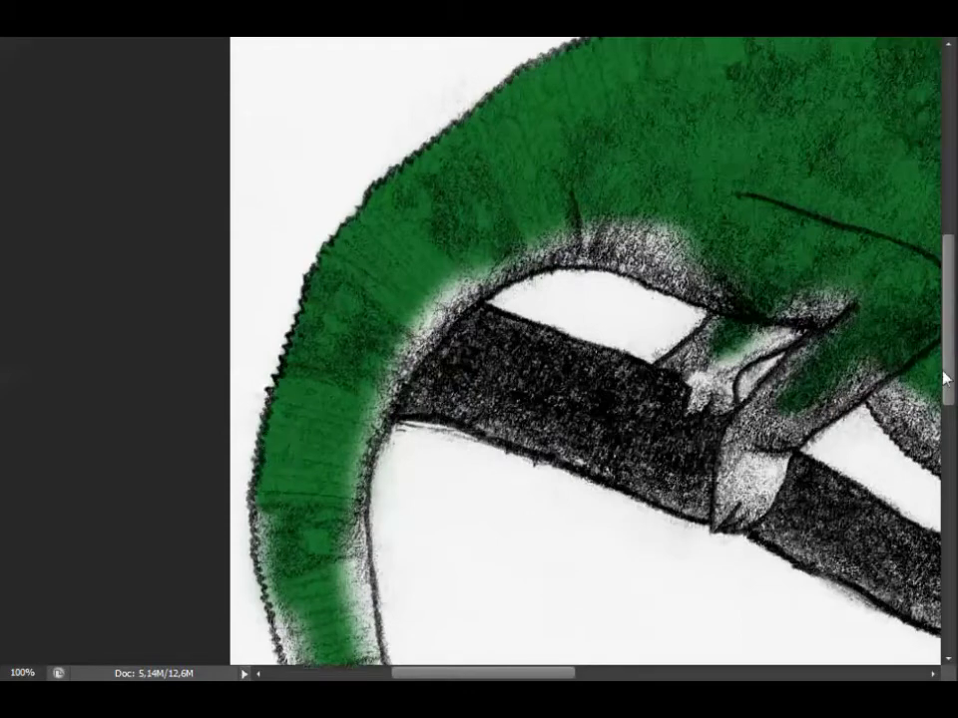
scroll(269, 357, "down", 5)
mouse_move(269, 357)
left_mouse_down()
mouse_move(301, 413)
mouse_move(338, 563)
mouse_move(348, 370)
mouse_move(414, 468)
mouse_move(552, 550)
mouse_move(631, 559)
mouse_move(743, 464)
mouse_move(736, 417)
mouse_move(708, 395)
mouse_move(623, 376)
mouse_move(584, 430)
mouse_move(626, 514)
mouse_move(506, 482)
left_mouse_up()
left_click_drag(448, 433, 374, 273)
scroll(374, 273, "up", 2)
mouse_move(351, 457)
left_mouse_down()
mouse_move(344, 400)
mouse_move(359, 265)
mouse_move(417, 161)
left_mouse_up()
scroll(417, 161, "up", 3)
mouse_move(535, 207)
left_mouse_down()
mouse_move(663, 214)
mouse_move(647, 250)
mouse_move(714, 299)
mouse_move(680, 339)
mouse_move(743, 329)
mouse_move(814, 260)
mouse_move(728, 406)
mouse_move(726, 427)
mouse_move(773, 503)
left_mouse_up()
Step: Fill the rear leg, throat and snout tip with green, then view the whole drawing
left_click_drag(563, 675, 658, 675)
scroll(425, 215, "down", 2)
mouse_move(425, 215)
left_mouse_down()
mouse_move(424, 299)
mouse_move(469, 329)
mouse_move(587, 377)
mouse_move(611, 442)
mouse_move(578, 515)
mouse_move(594, 532)
left_mouse_up()
mouse_move(653, 453)
left_mouse_down()
mouse_move(667, 496)
mouse_move(756, 564)
left_mouse_up()
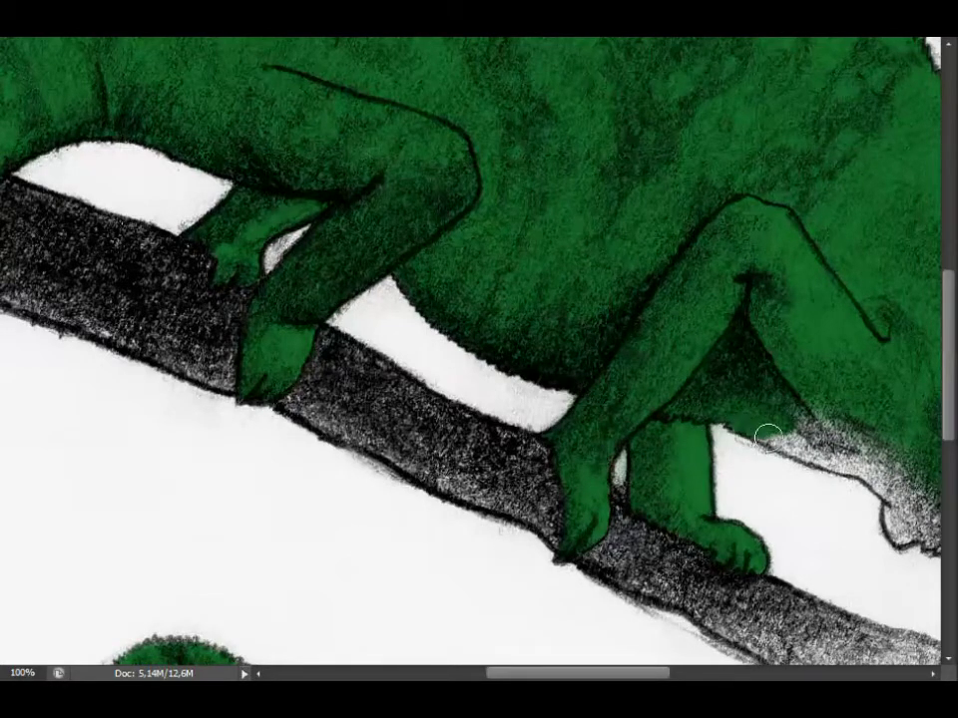
scroll(652, 620, "right", 5)
mouse_move(380, 450)
left_mouse_down()
mouse_move(438, 482)
mouse_move(458, 526)
mouse_move(522, 513)
mouse_move(515, 554)
mouse_move(605, 527)
mouse_move(664, 551)
mouse_move(751, 535)
mouse_move(789, 509)
mouse_move(820, 449)
left_mouse_up()
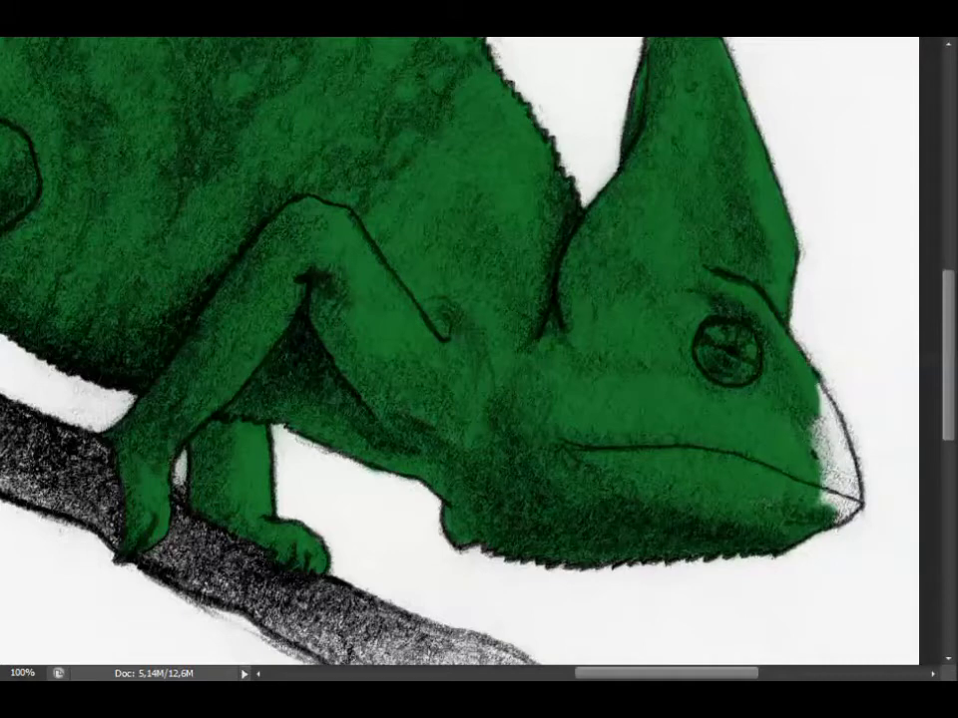
mouse_move(796, 363)
left_mouse_down()
mouse_move(838, 470)
mouse_move(830, 484)
left_mouse_up()
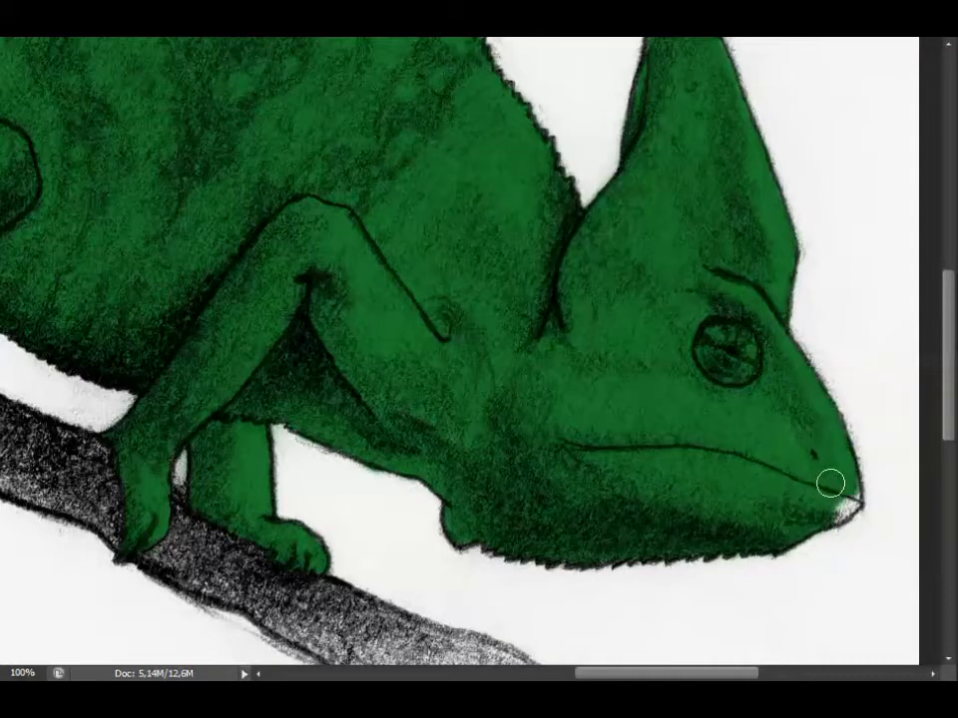
key("ctrl+0")
Step: Save the work as MyChameleon03.psd and pick a new brush preset
key("ctrl+shift+s")
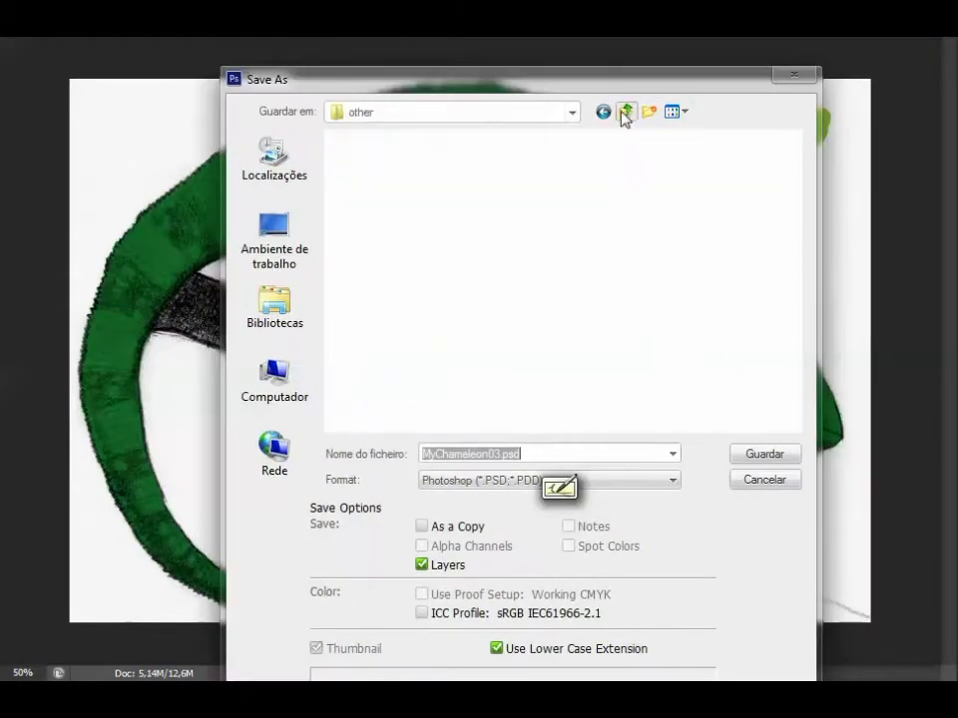
left_click(735, 455)
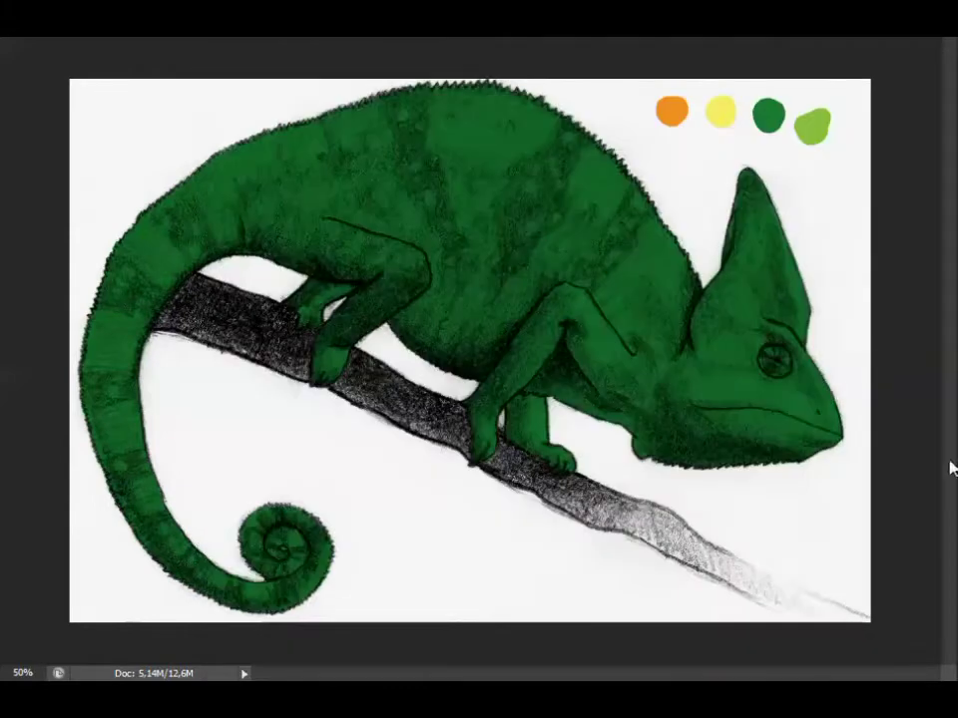
right_click(28, 69)
key("Return")
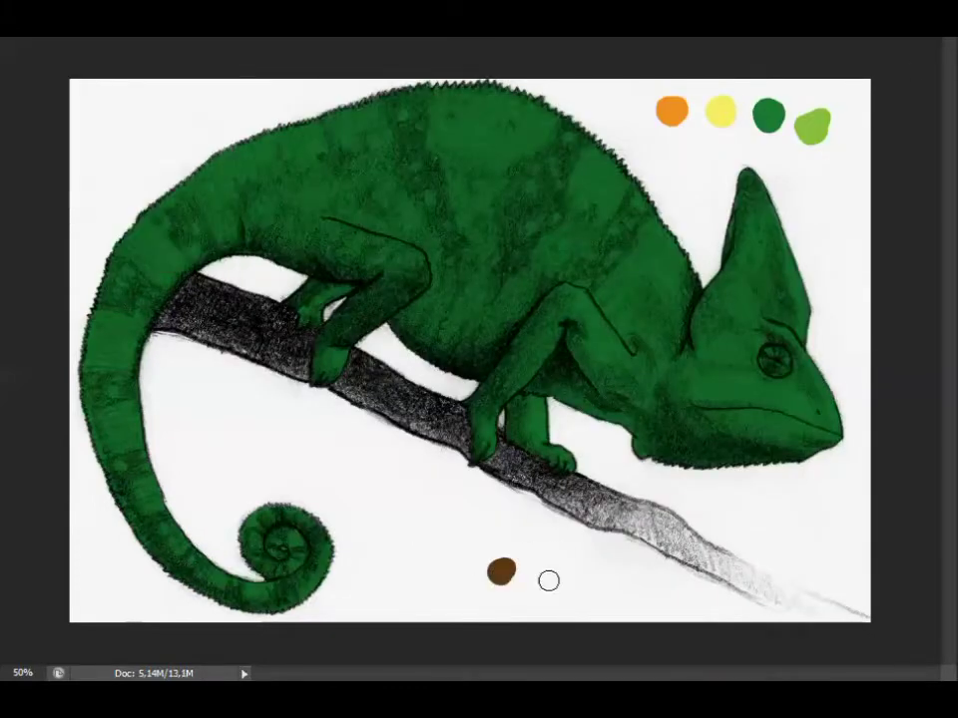
Step: Paint the left part of the branch dark brown
right_click(427, 390)
key("Return")
left_click_drag(559, 494, 614, 511)
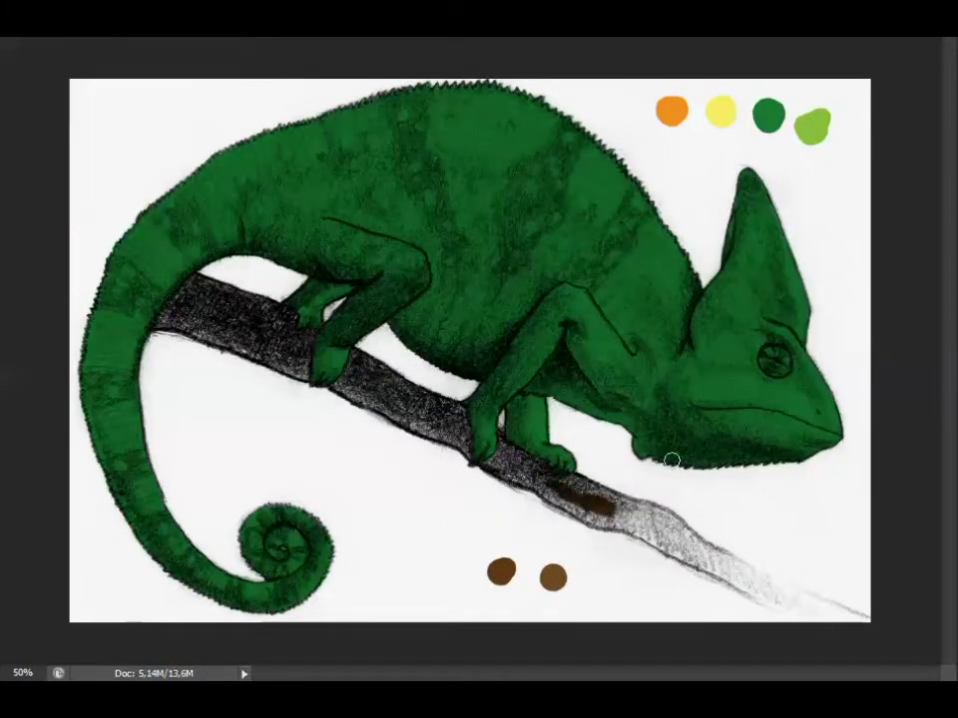
key("ctrl+alt+0")
scroll(325, 227, "left", 5)
mouse_move(326, 228)
left_mouse_down()
mouse_move(245, 299)
mouse_move(330, 249)
mouse_move(417, 298)
mouse_move(504, 284)
mouse_move(453, 346)
mouse_move(539, 319)
mouse_move(544, 372)
mouse_move(616, 421)
mouse_move(682, 428)
mouse_move(699, 461)
mouse_move(722, 426)
left_mouse_up()
left_click_drag(816, 478, 834, 515)
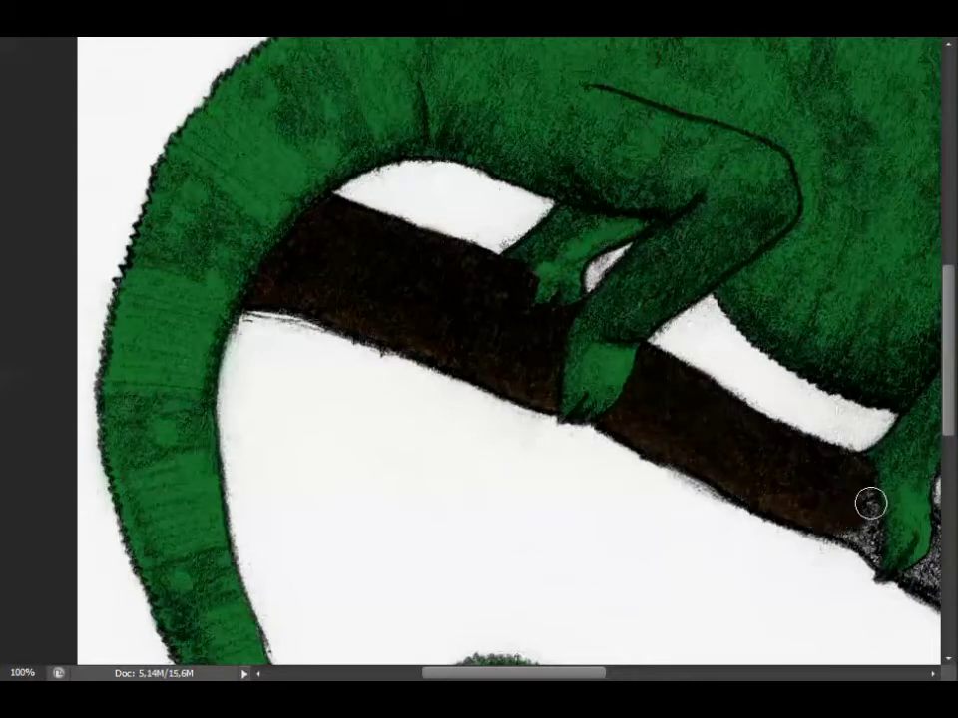
mouse_move(799, 429)
left_mouse_down()
mouse_move(385, 309)
mouse_move(398, 338)
mouse_move(449, 368)
mouse_move(496, 376)
mouse_move(553, 451)
mouse_move(619, 429)
mouse_move(684, 496)
mouse_move(748, 495)
mouse_move(810, 534)
left_mouse_up()
Step: Finish the brown branch, fading its lower-right tip out to white
scroll(948, 424, "right", 5)
scroll(949, 423, "down", 5)
mouse_move(558, 379)
left_mouse_down()
mouse_move(519, 410)
mouse_move(676, 481)
left_mouse_up()
key("ctrl+minus")
key("ctrl+minus")
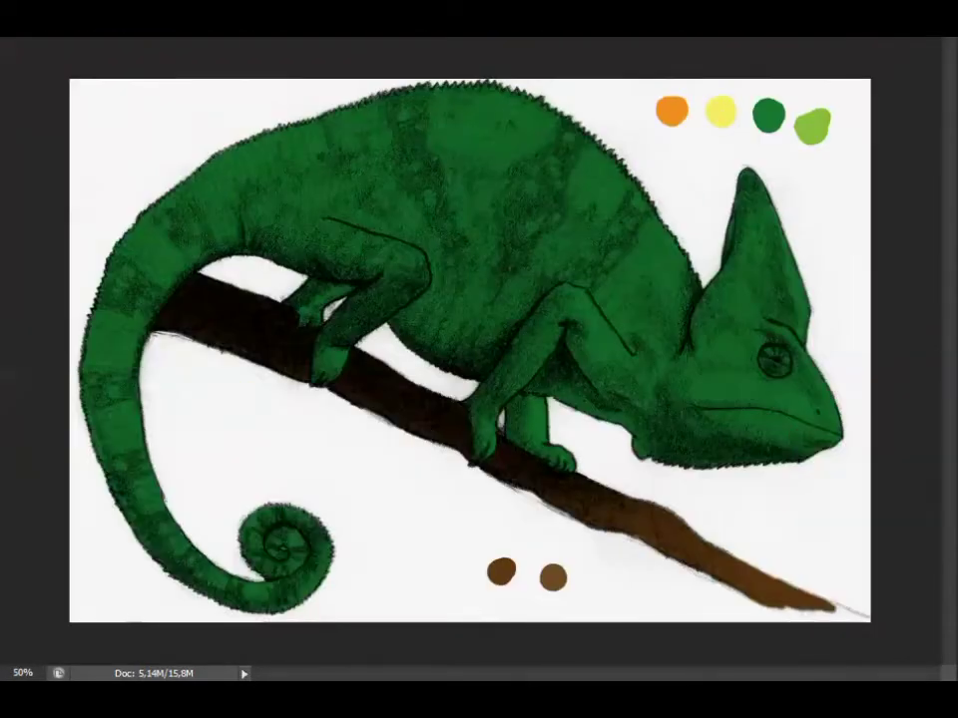
left_click_drag(687, 520, 838, 607)
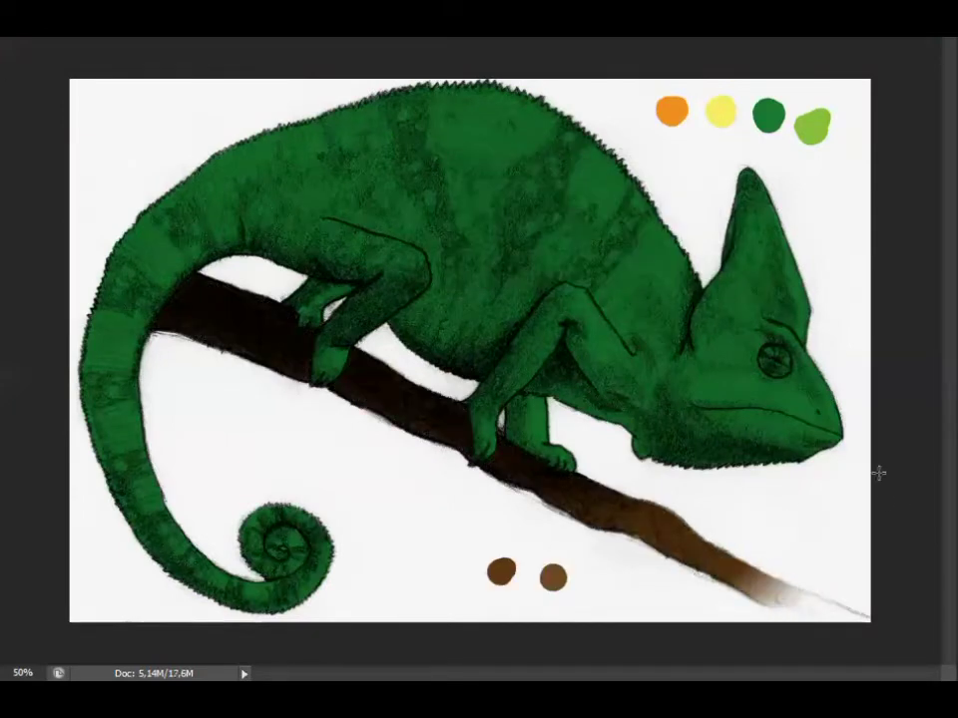
right_click(32, 59)
Step: Paint lighter textured stripes down the back, across the shoulder and along the tail
key("Escape")
left_click_drag(568, 148, 525, 231)
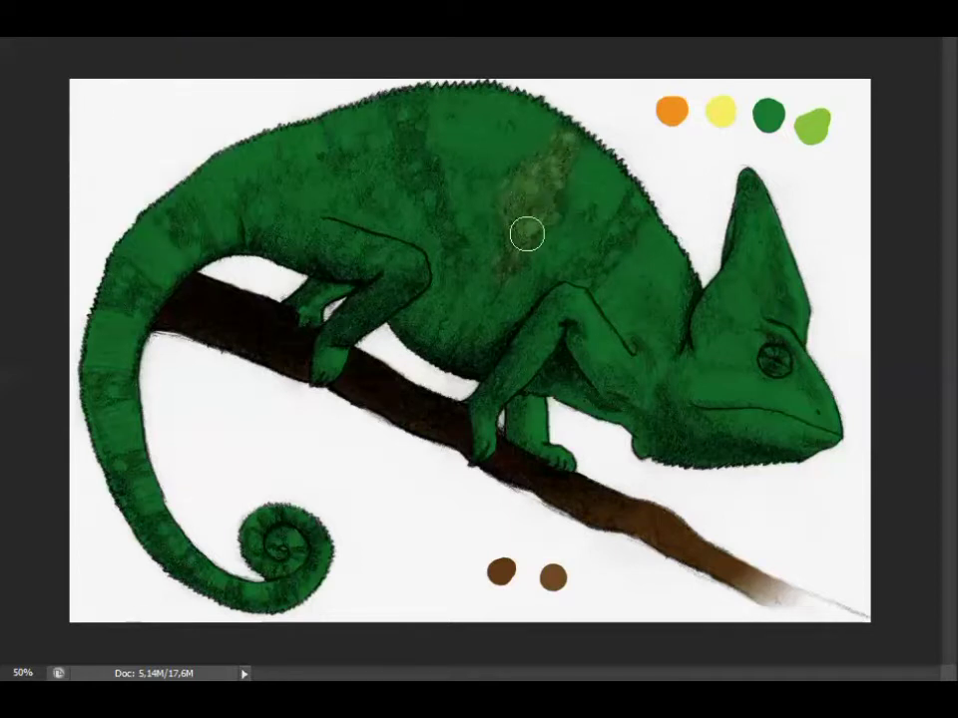
left_click_drag(628, 201, 594, 285)
left_click_drag(400, 103, 476, 252)
left_click_drag(339, 160, 186, 210)
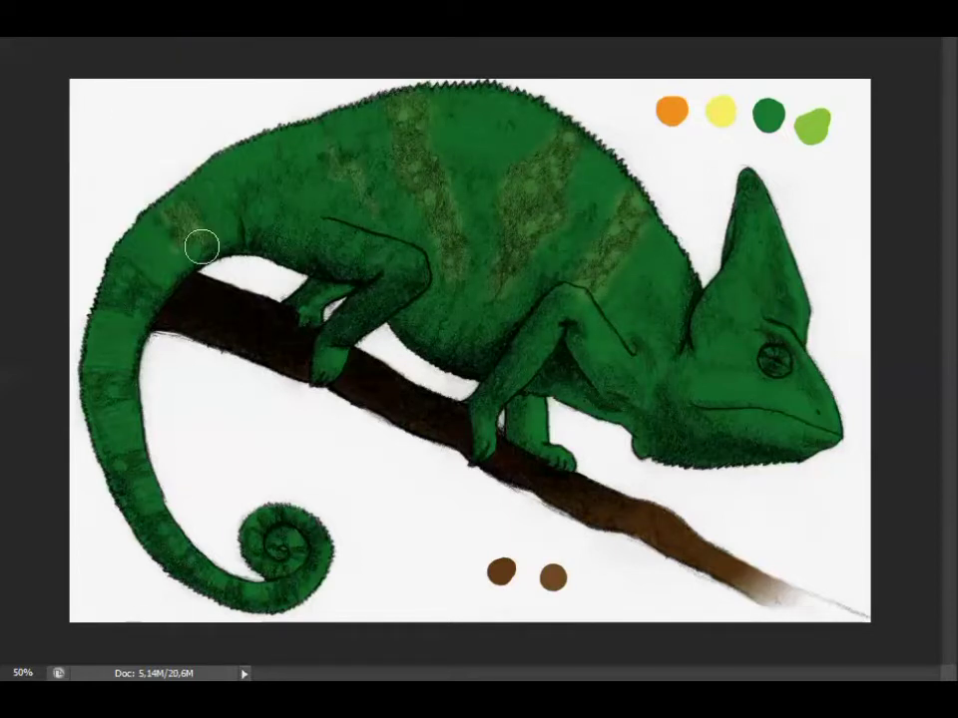
left_click_drag(130, 274, 98, 378)
left_click_drag(109, 454, 192, 555)
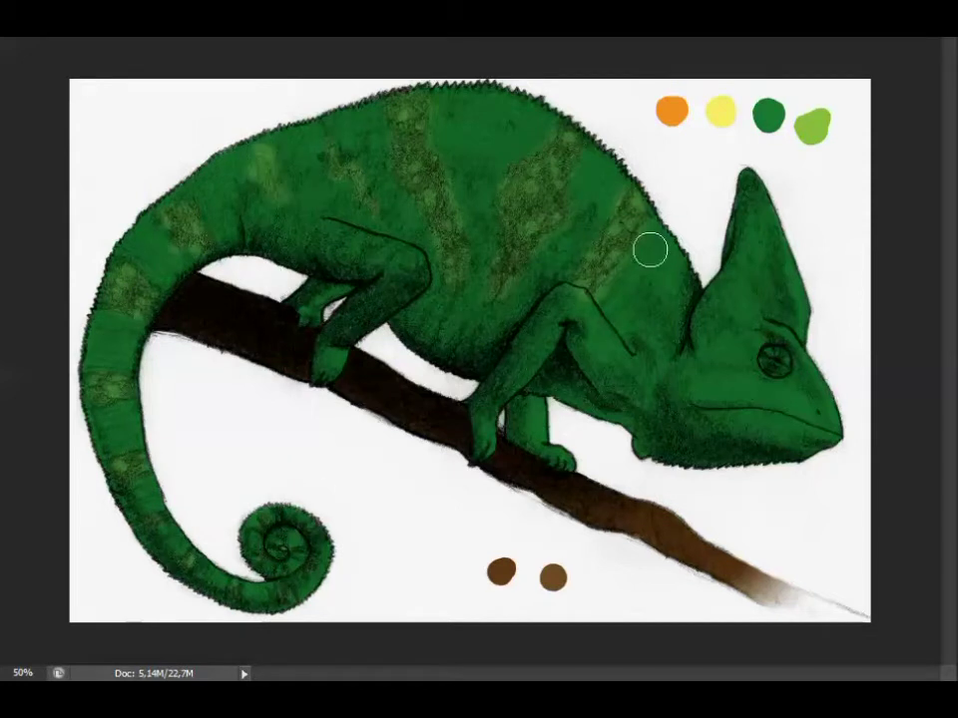
left_click_drag(506, 150, 506, 264)
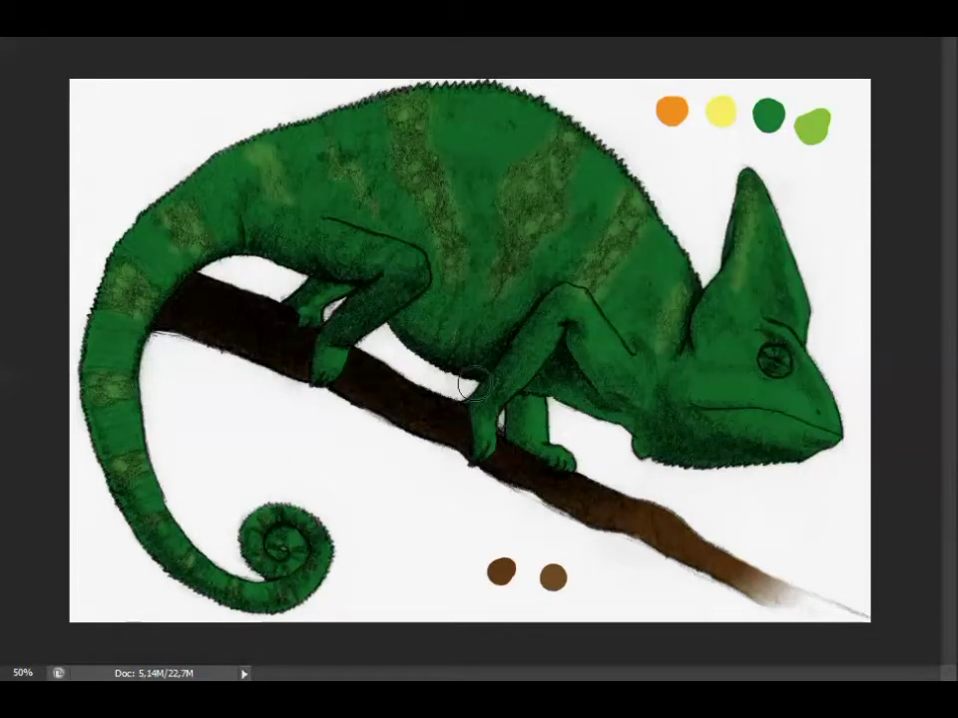
Step: Colour the eye yellow, then brush light green highlights along crest, body and tail edges
left_click(779, 365)
left_click(813, 125)
key("Return")
left_click_drag(777, 264, 763, 214)
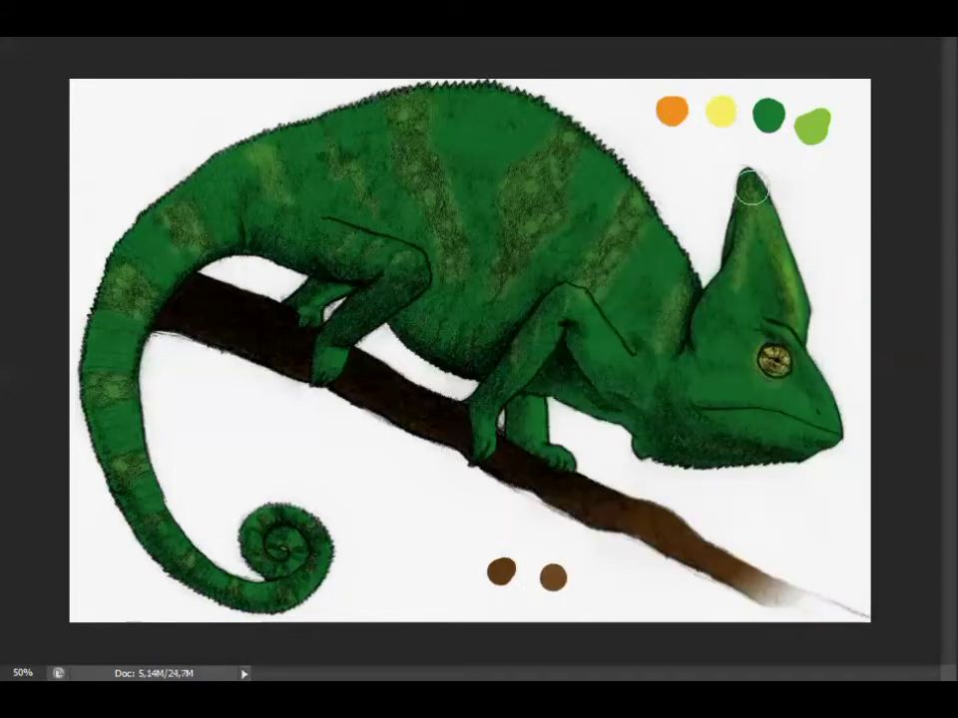
mouse_move(755, 445)
left_mouse_down()
mouse_move(594, 327)
mouse_move(681, 295)
mouse_move(235, 212)
mouse_move(638, 243)
left_mouse_up()
left_click_drag(184, 160, 95, 294)
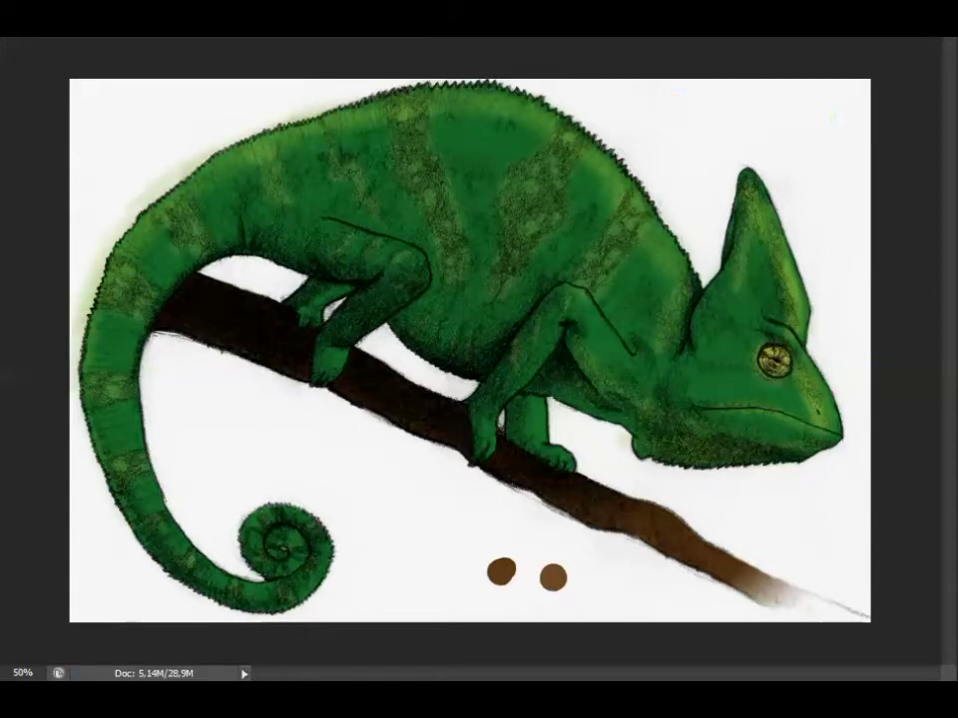
mouse_move(748, 238)
left_mouse_down()
mouse_move(675, 449)
mouse_move(562, 367)
mouse_move(822, 432)
left_mouse_up()
mouse_move(479, 362)
left_mouse_down()
mouse_move(333, 368)
mouse_move(258, 285)
mouse_move(139, 447)
mouse_move(298, 539)
left_mouse_up()
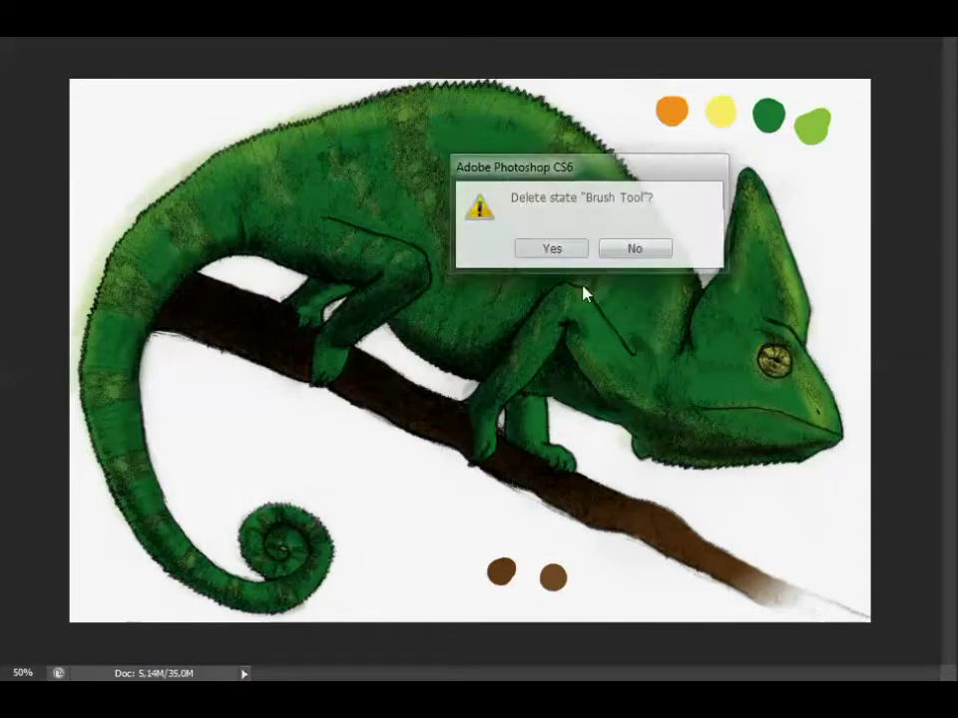
Step: Delete the last Brush Tool history state and repaint light green on crest, back outline and upper body
left_click(552, 248)
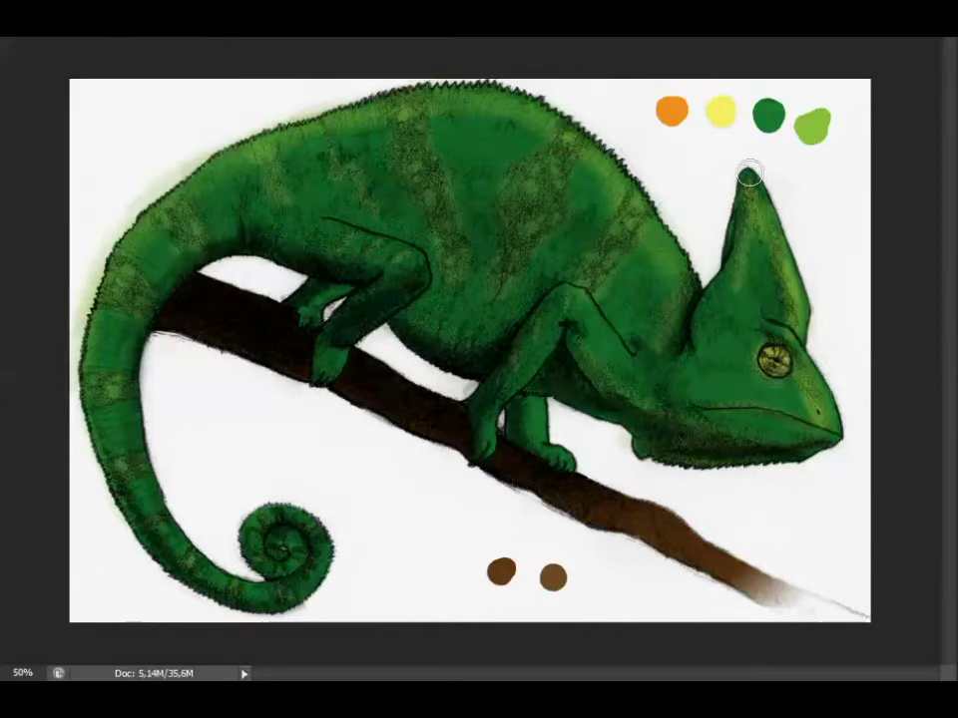
left_click_drag(747, 177, 725, 191)
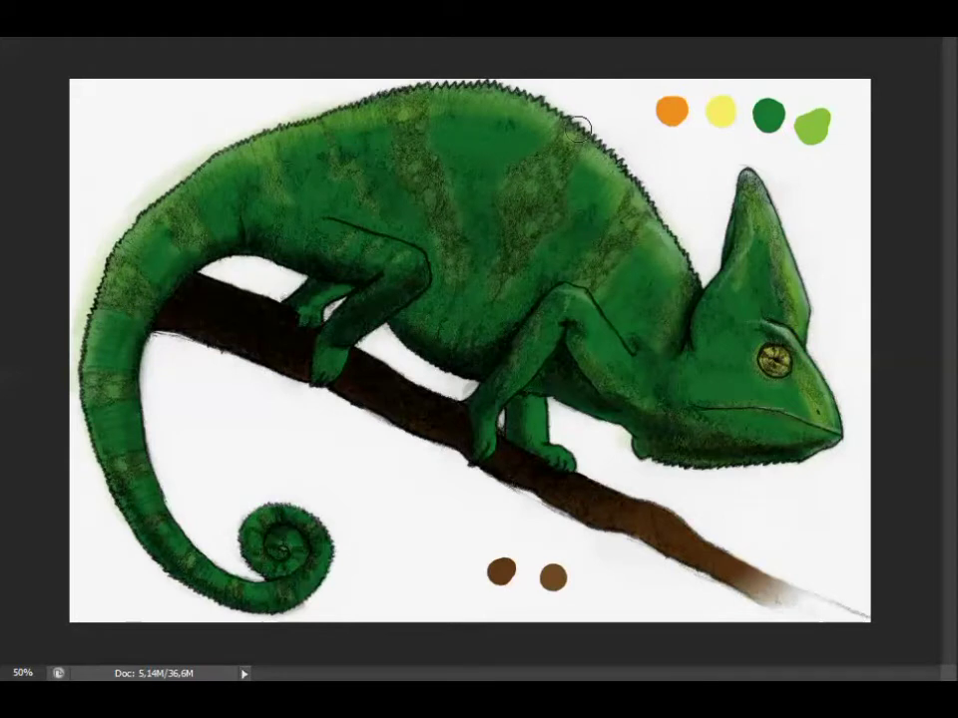
left_click_drag(315, 112, 75, 421)
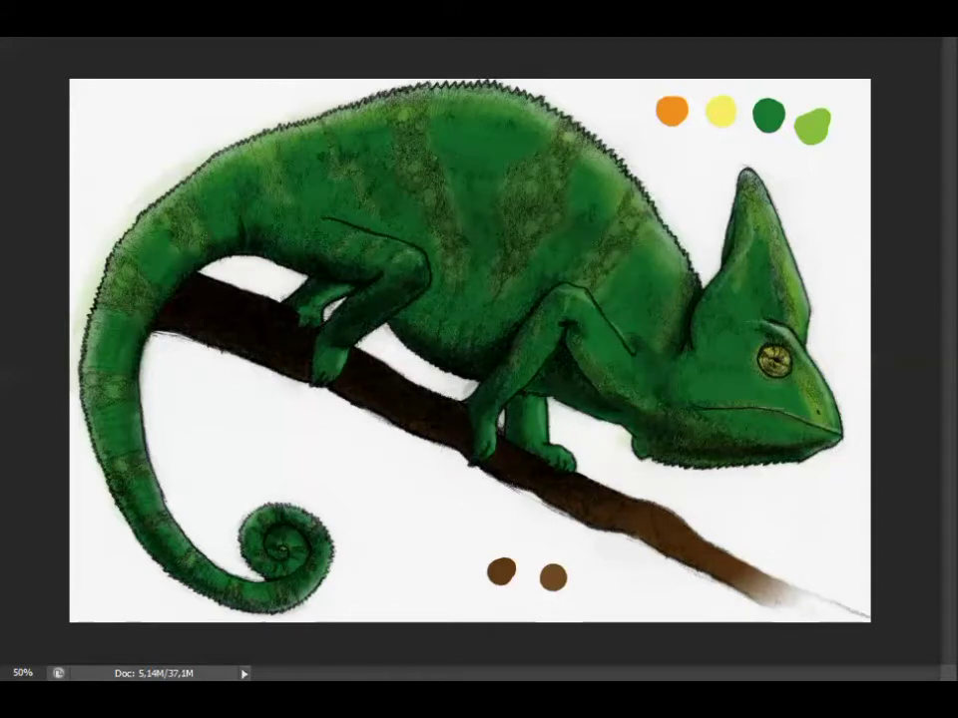
mouse_move(665, 287)
left_mouse_down()
mouse_move(554, 212)
mouse_move(320, 241)
mouse_move(380, 230)
left_mouse_up()
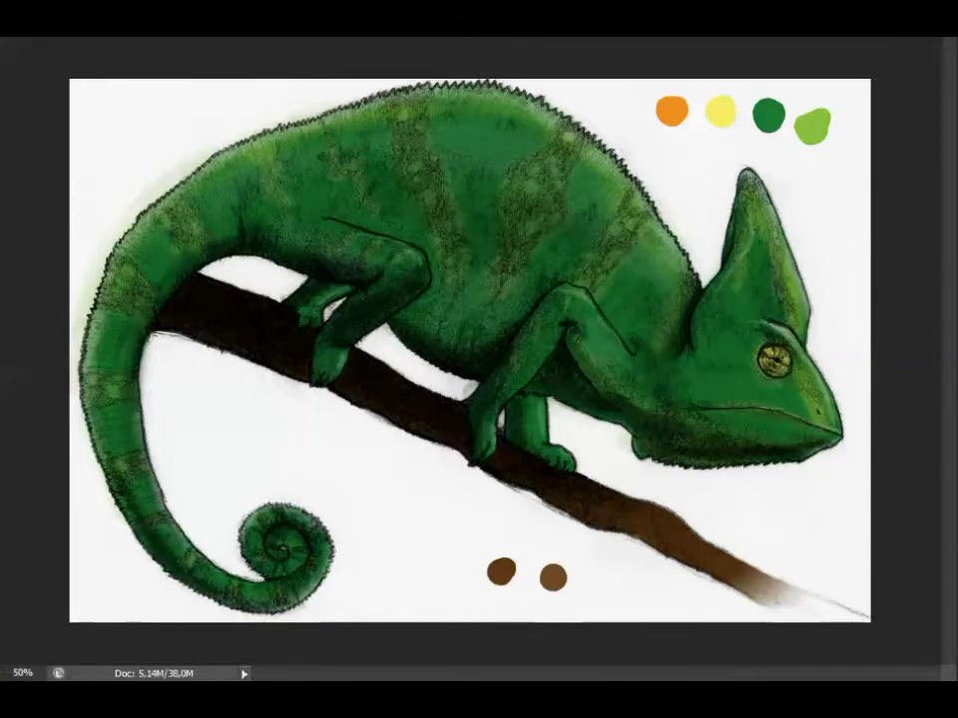
Step: Choose a new foreground colour for the eye details, then zoom out to 50%
scroll(946, 387, "up", 1)
scroll(946, 386, "up", 1)
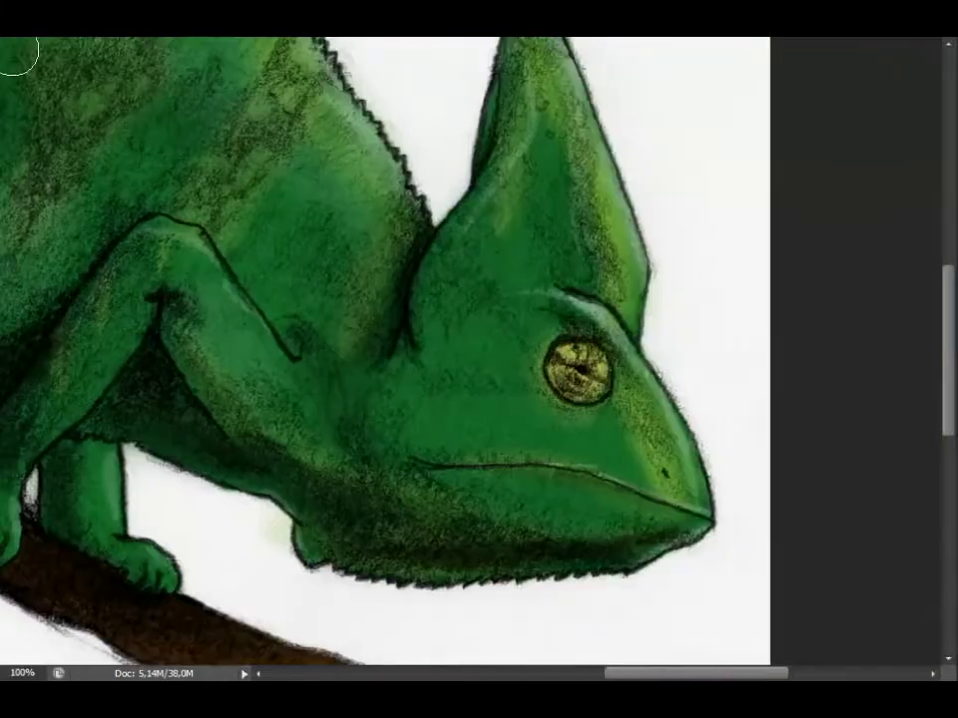
scroll(945, 387, "down", 3)
scroll(945, 387, "up", 1)
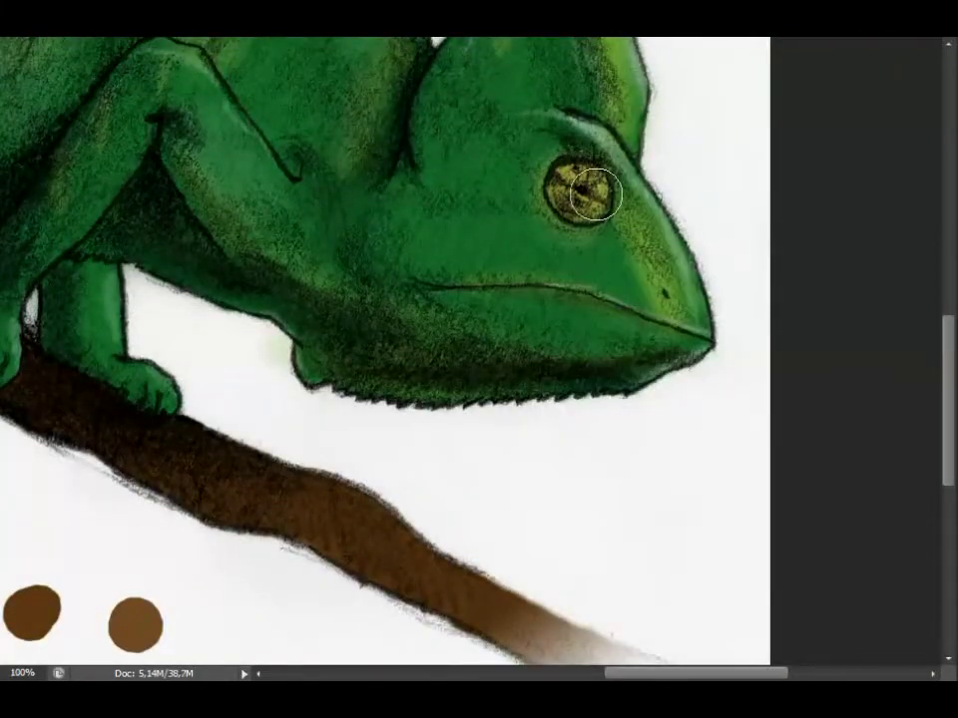
scroll(947, 406, "up", 3)
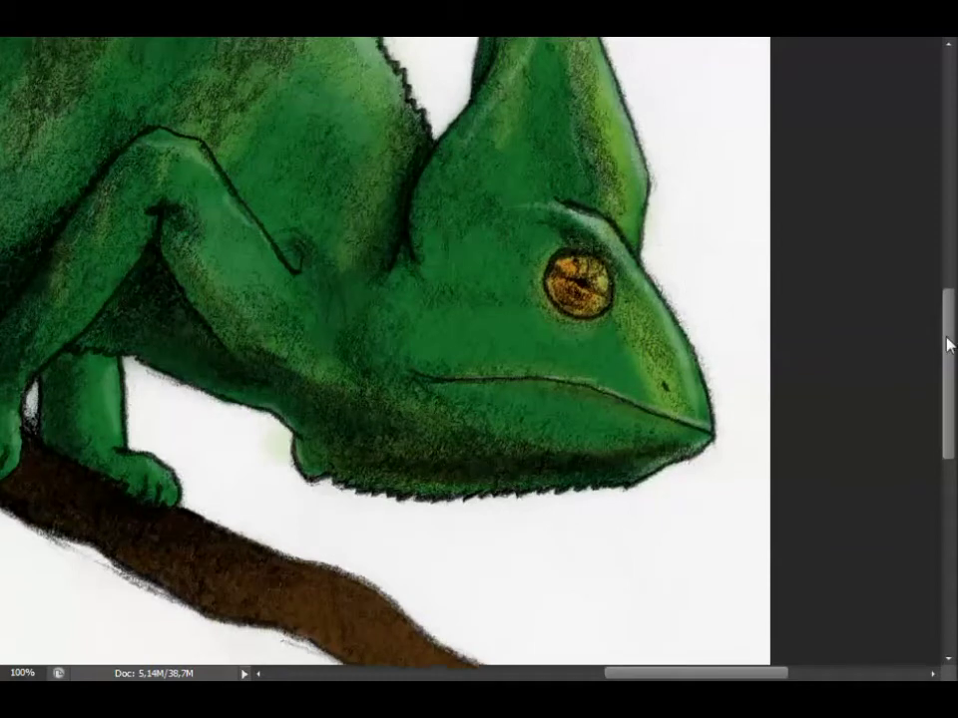
scroll(946, 342, "down", 1)
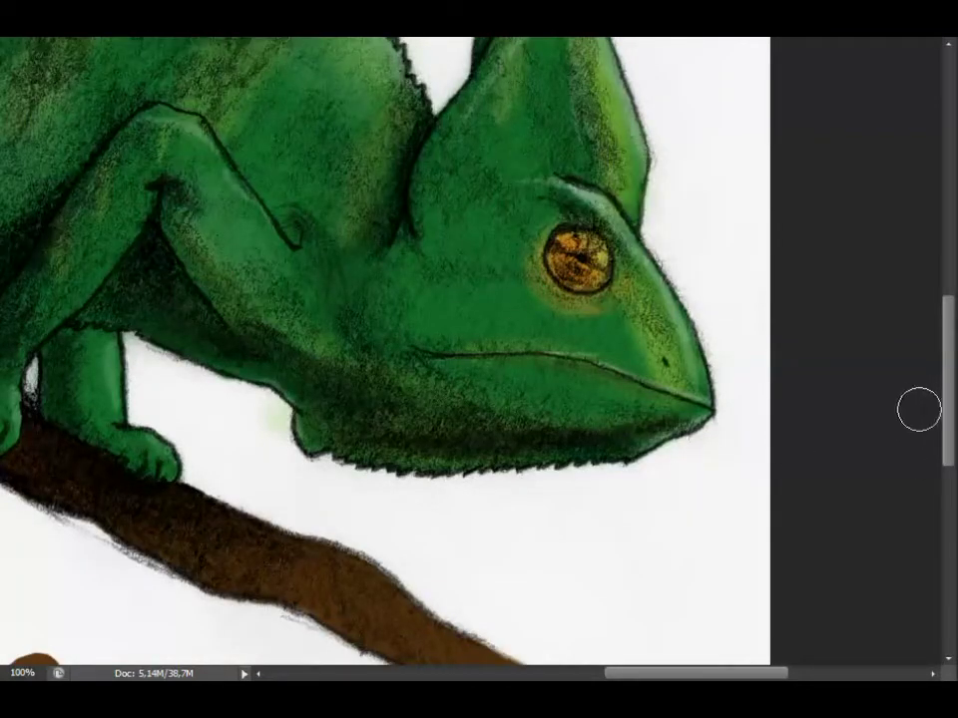
scroll(948, 351, "up", 2)
scroll(948, 352, "up", 1)
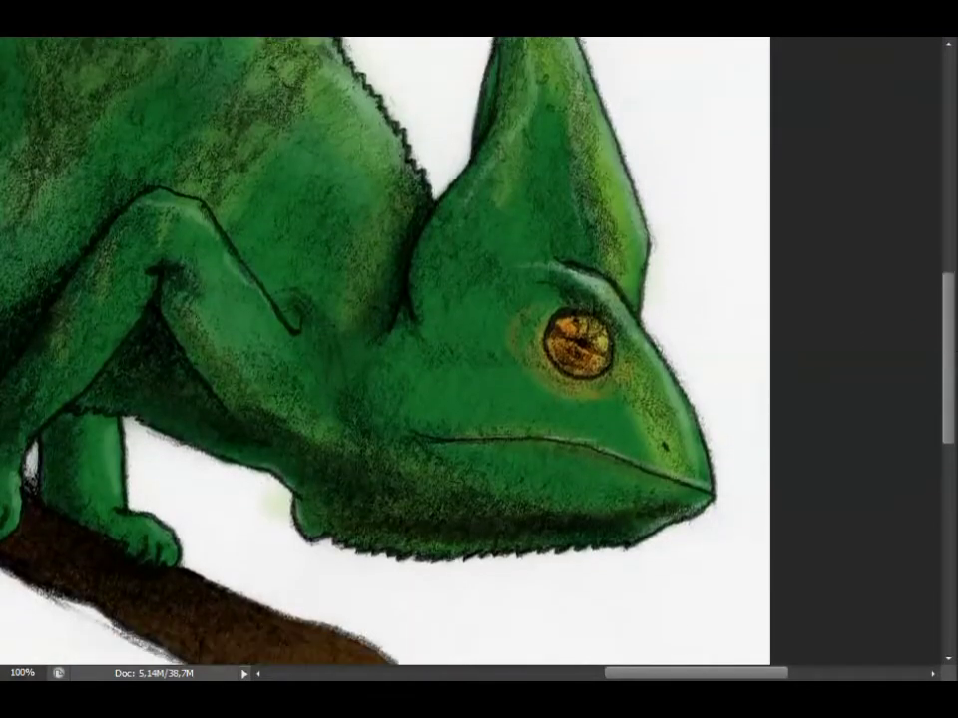
key("ctrl+0")
key("ctrl+alt+0")
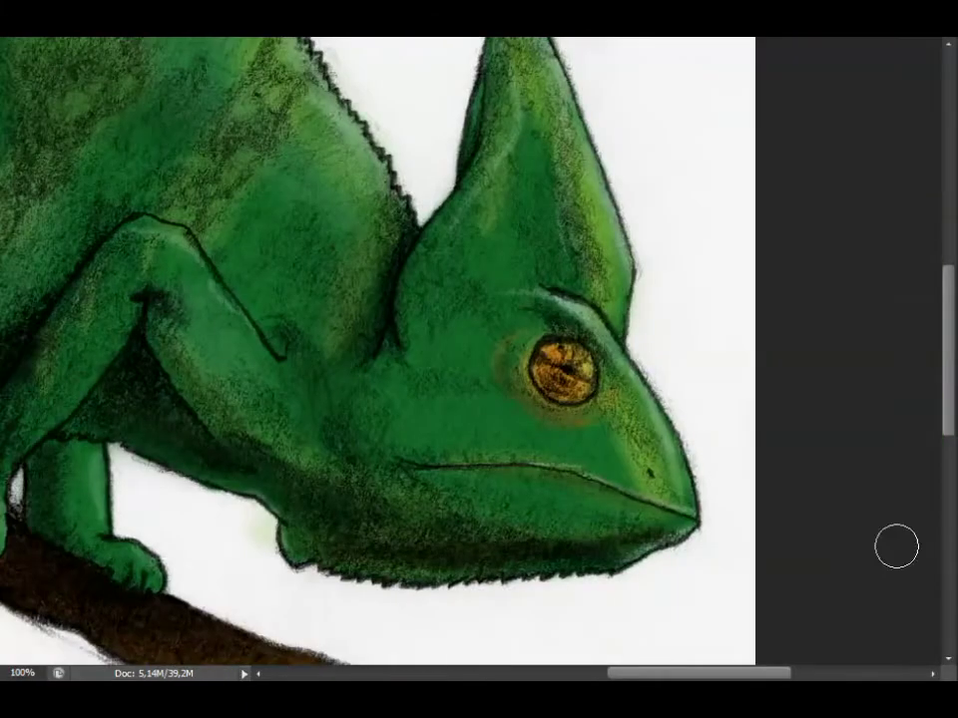
key("Return")
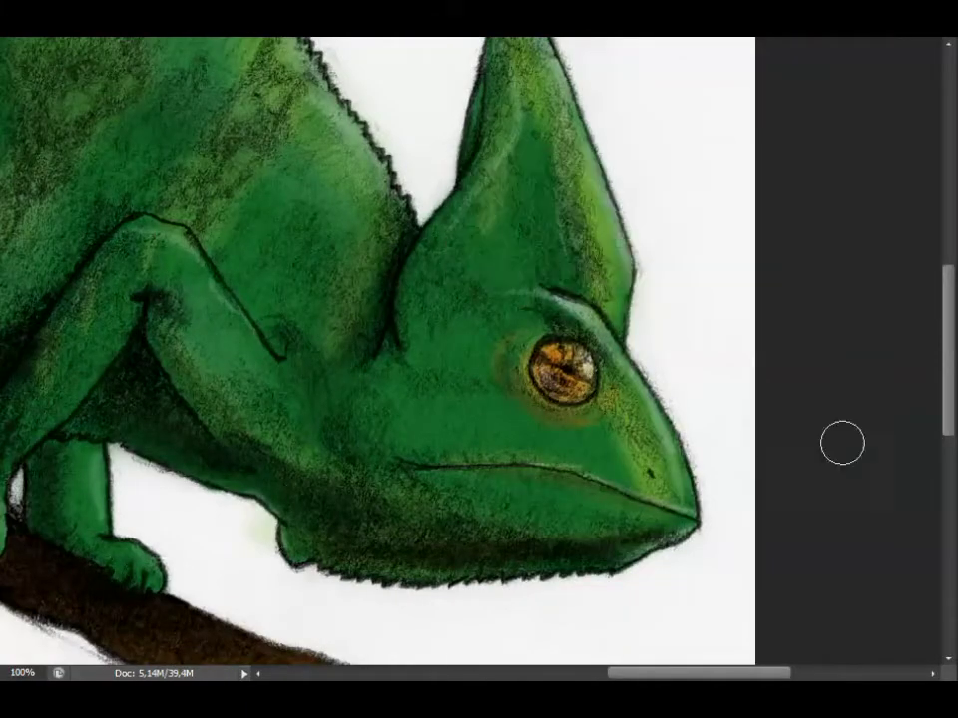
key("ctrl+minus")
key("ctrl+minus")
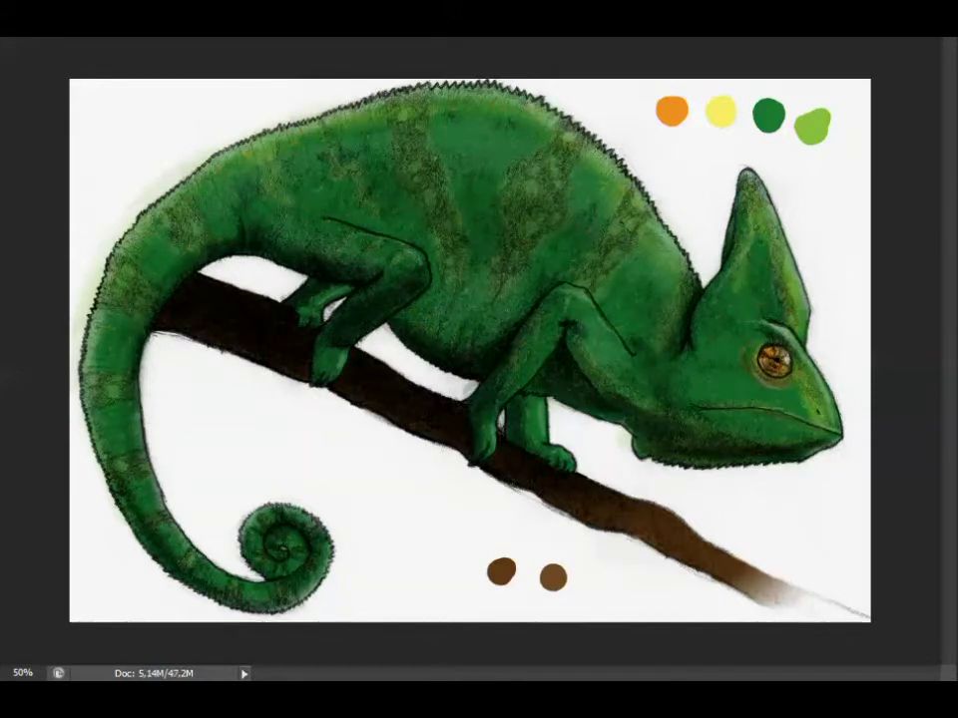
Step: Paint ochre stripes over the body and tail, softened with a Gaussian Blur at radius 30,5
left_click_drag(566, 139, 494, 280)
left_click_drag(628, 194, 578, 280)
left_click_drag(689, 284, 654, 349)
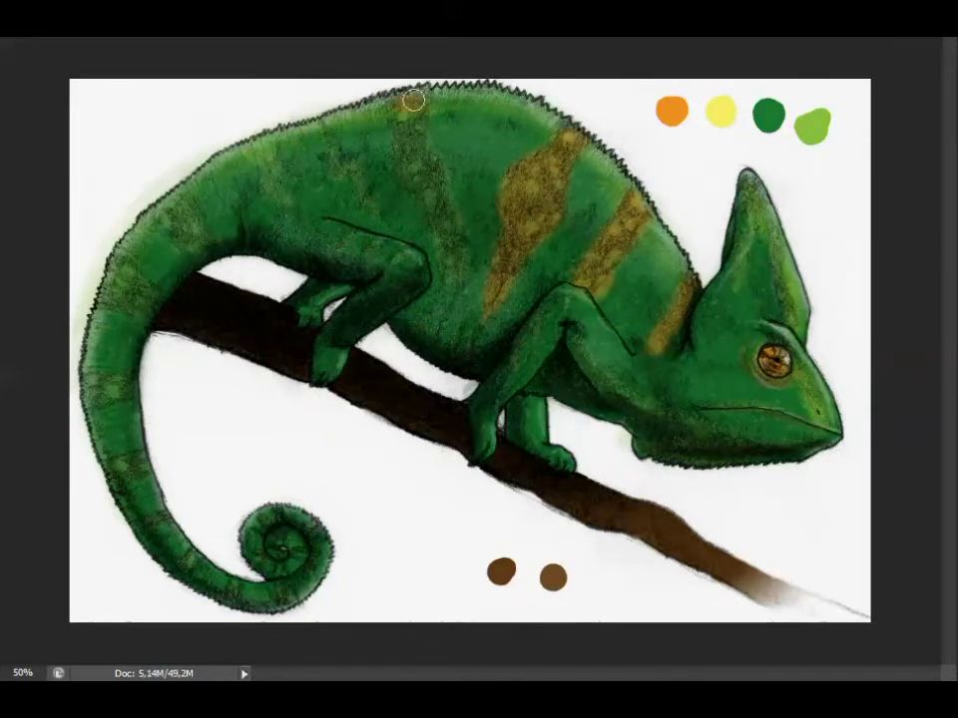
left_click_drag(413, 101, 444, 265)
left_click_drag(331, 129, 369, 214)
left_click_drag(178, 199, 128, 299)
left_click_drag(100, 384, 141, 469)
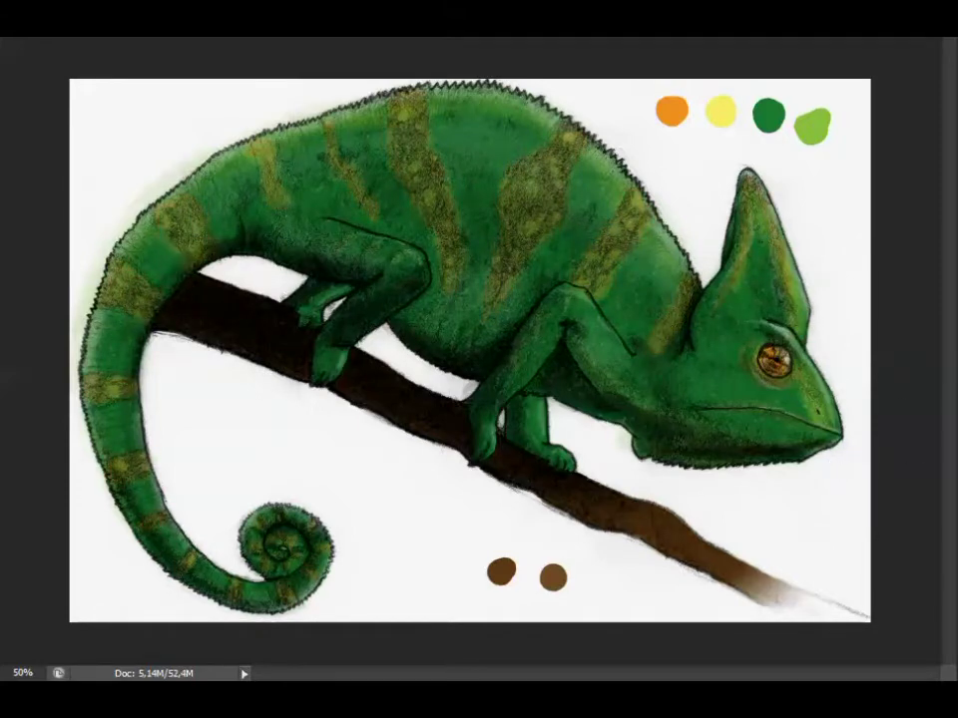
left_click(559, 329)
left_click_drag(948, 471, 937, 475)
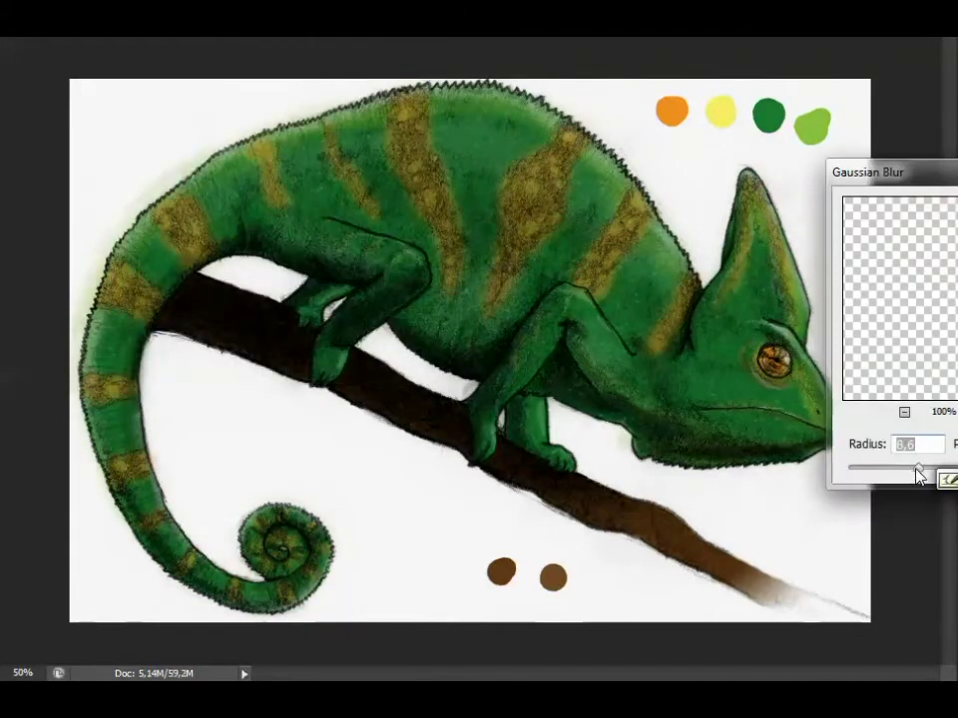
key("Return")
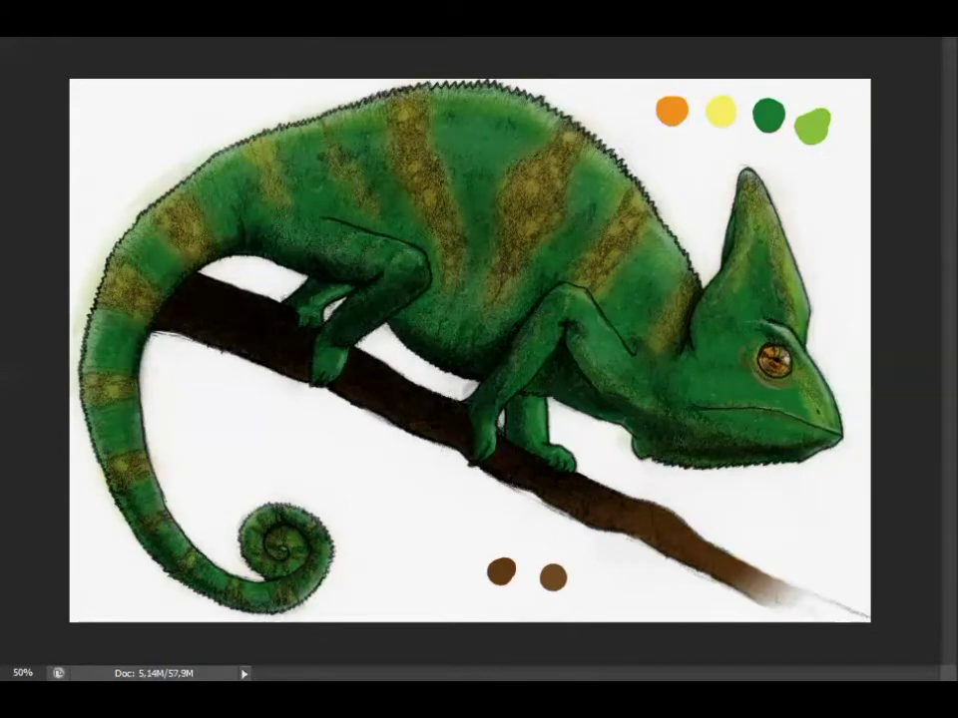
Step: Add orange-brown accents and flecks on body, leg, jaw and tail, then reapply the blur
left_click_drag(342, 234, 325, 271)
mouse_move(570, 305)
left_mouse_down()
mouse_move(644, 421)
mouse_move(551, 393)
left_mouse_up()
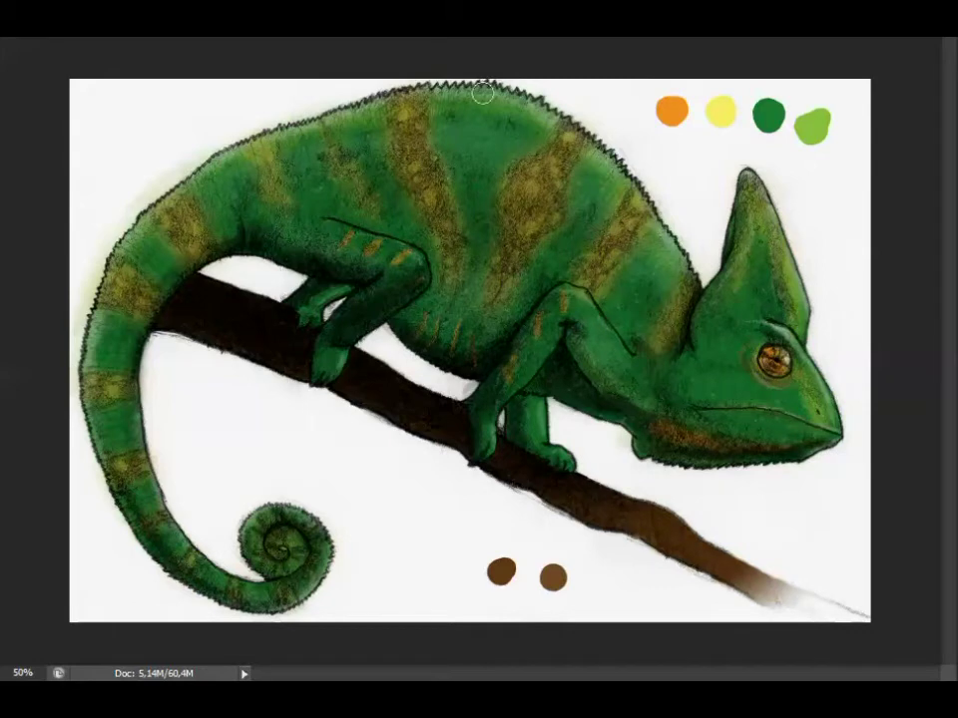
left_click(304, 180)
left_click(479, 175)
left_click(593, 210)
left_click(559, 374)
left_click(130, 349)
left_click(129, 424)
key("ctrl+f")
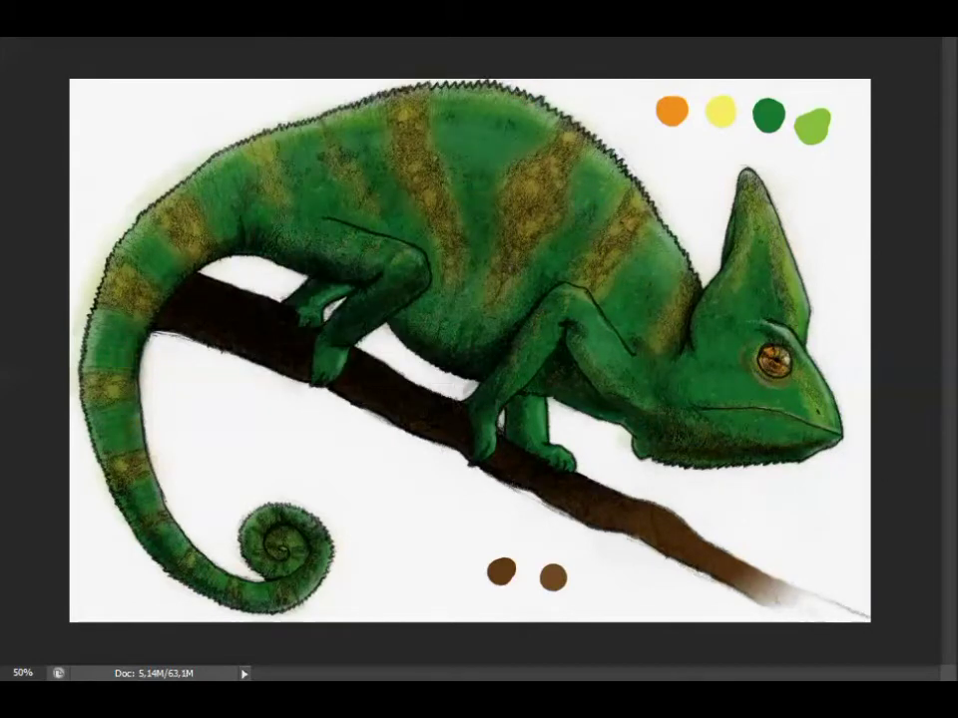
right_click(45, 185)
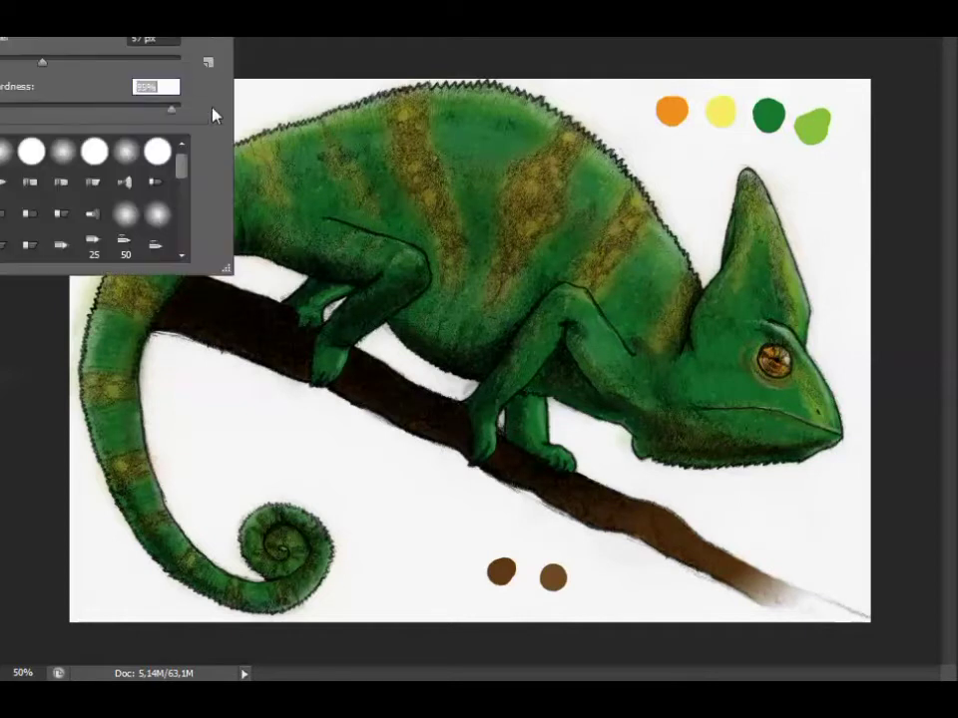
Step: With a different brush tip, paint blue tints along the tail and deselect
left_click(449, 567)
right_click(145, 202)
key("Return")
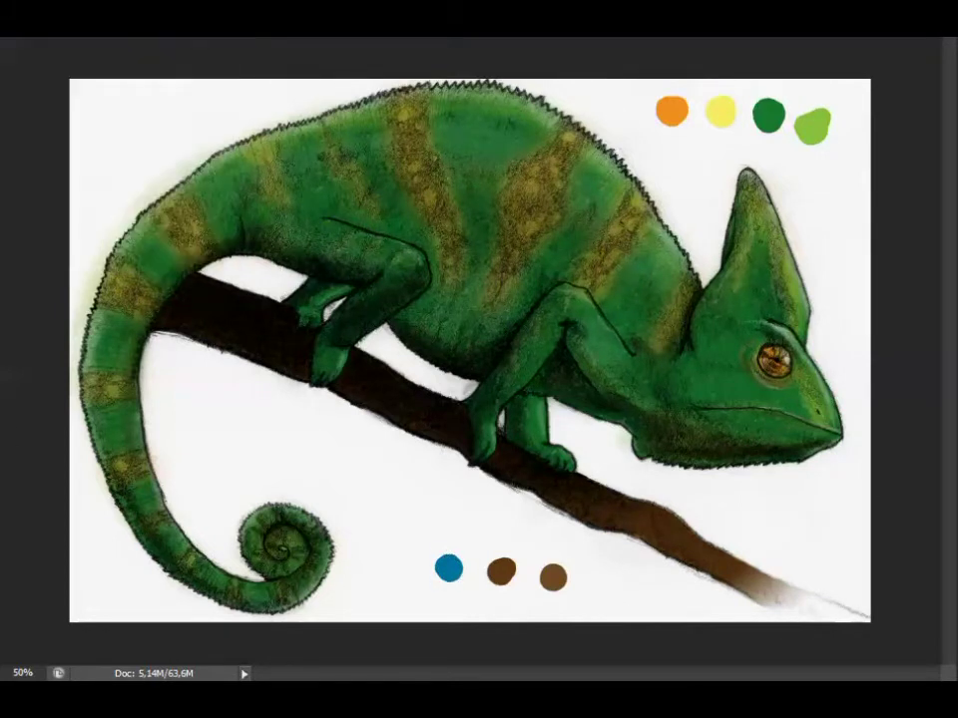
left_click_drag(128, 195, 171, 526)
key("ctrl+d")
Step: Pick beige, dab a sample swatch, and highlight the feet, toes, rear leg and tail edge
left_click(680, 363)
key("Return")
left_click(611, 585)
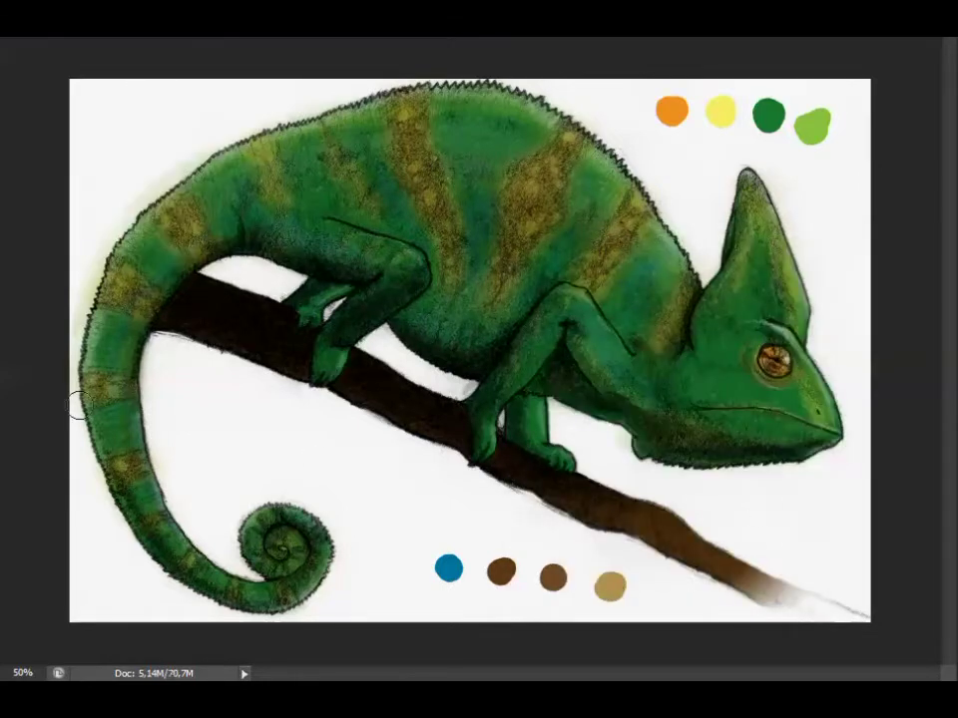
mouse_move(317, 371)
left_mouse_down()
mouse_move(325, 350)
mouse_move(295, 314)
left_mouse_up()
left_click_drag(487, 424, 477, 453)
left_click_drag(559, 460, 546, 449)
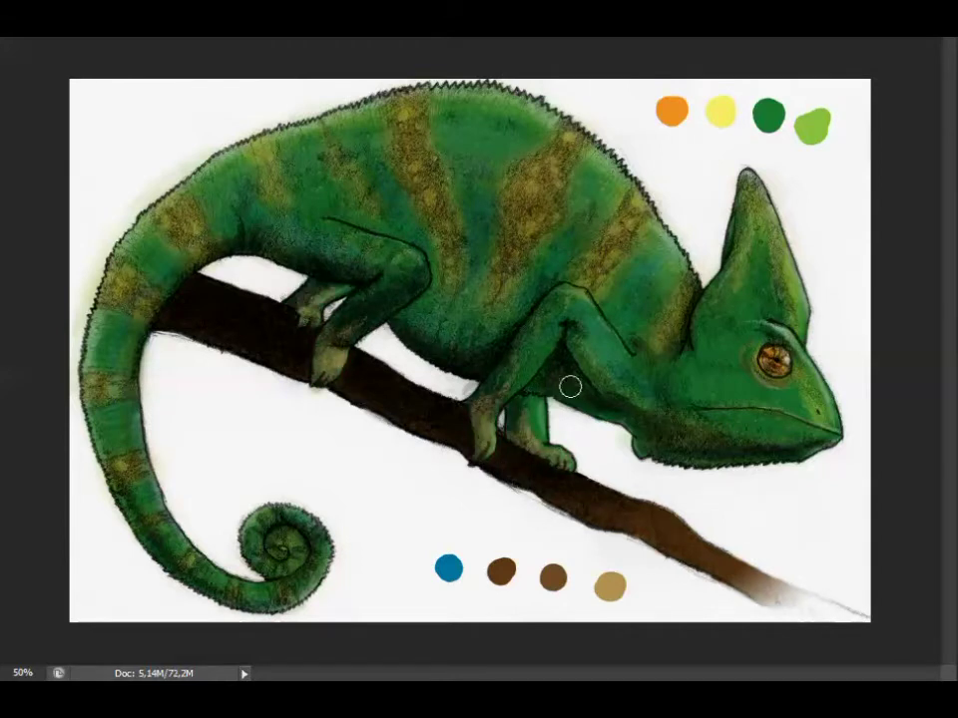
left_click_drag(118, 226, 100, 311)
left_click_drag(488, 399, 477, 447)
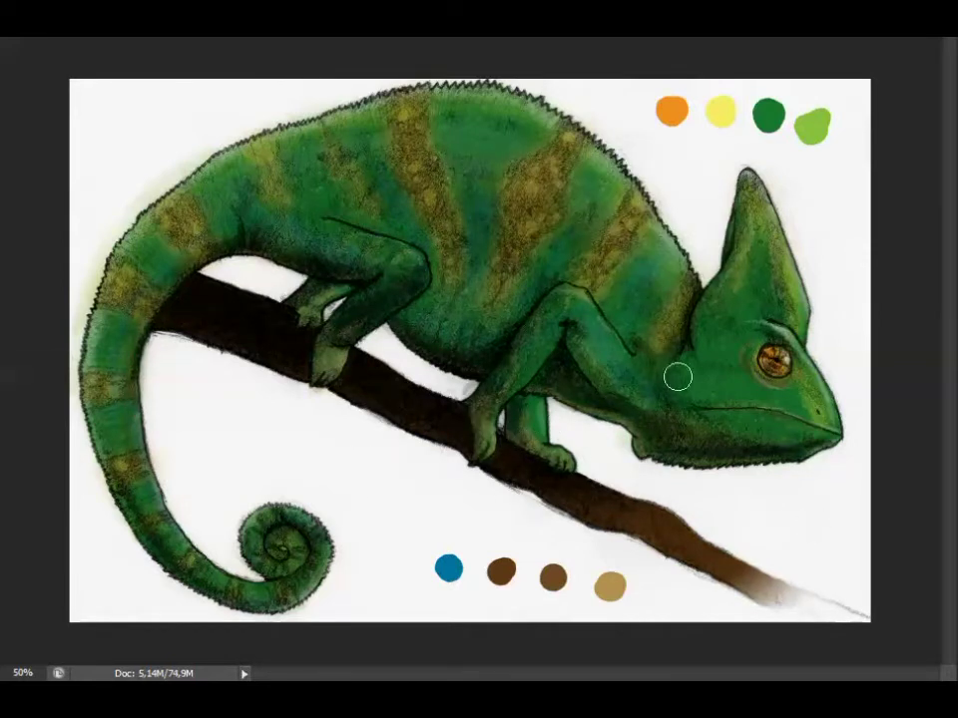
Step: Dab a dark red swatch at the top left and select the area around it
left_click(90, 40)
key("Return")
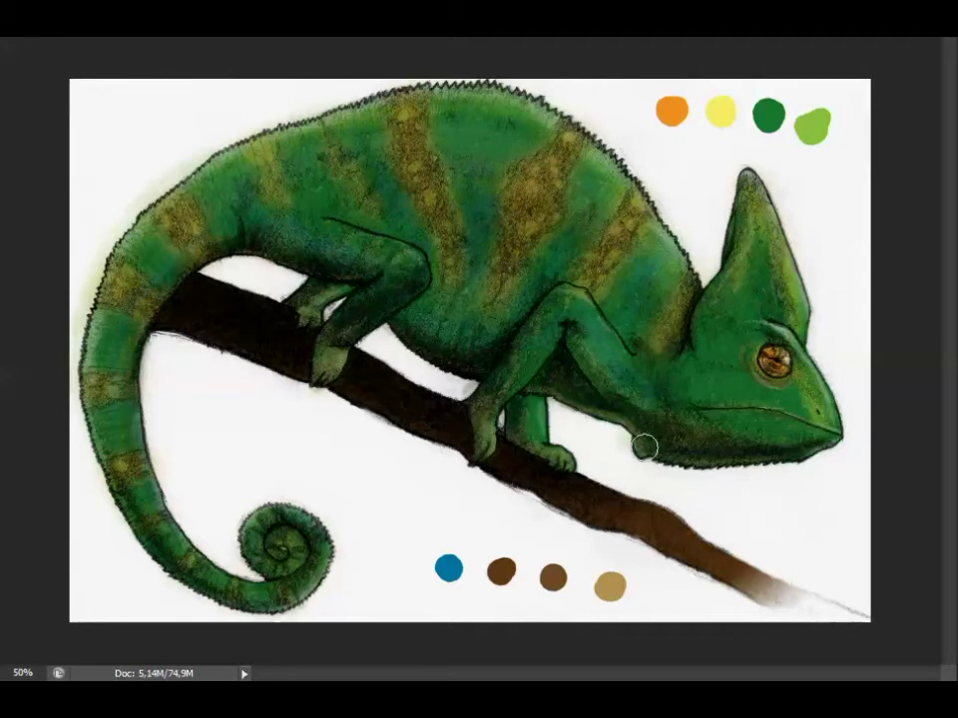
left_click(90, 39)
key("Return")
left_click(155, 121)
left_click_drag(128, 96, 178, 137)
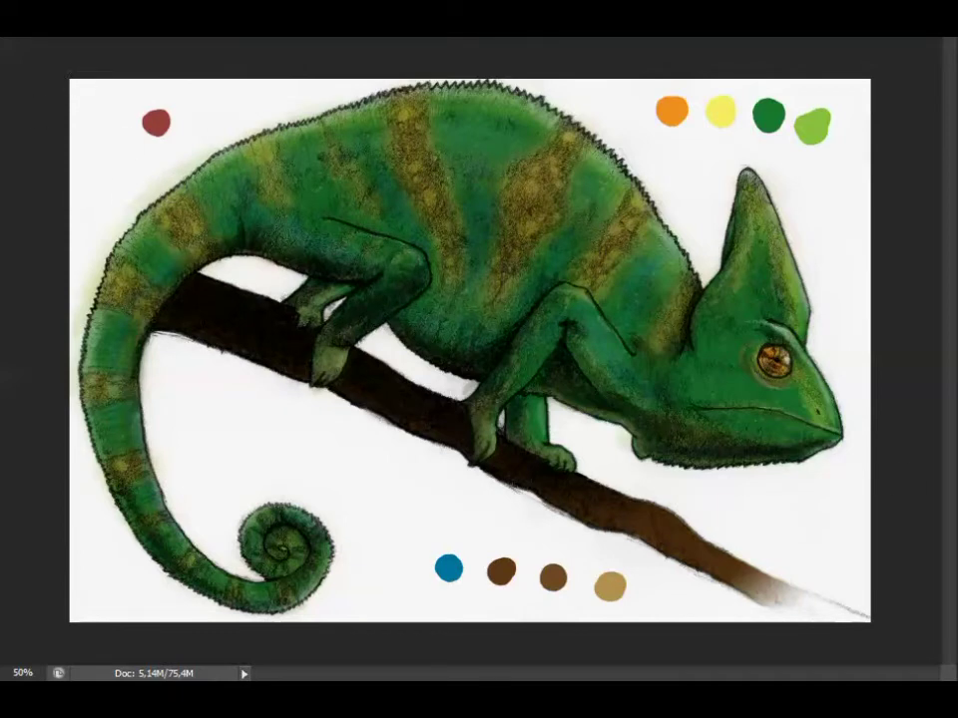
Step: Shade the back crest, outer tail edge, chin-to-front-leg area and belly
left_click(89, 40)
key("Return")
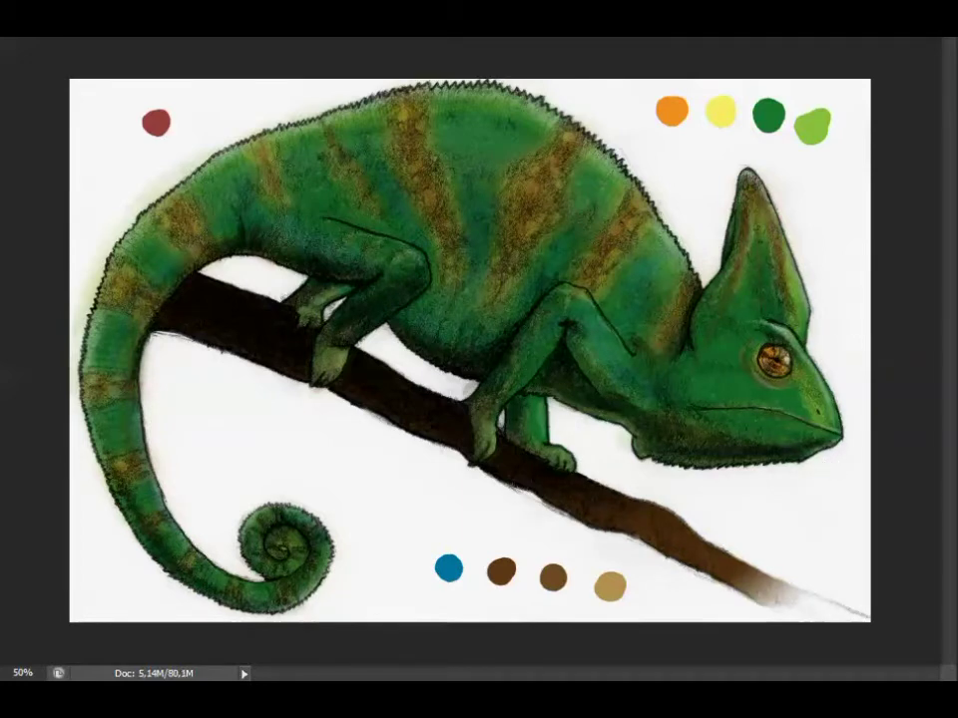
left_click_drag(671, 244, 369, 103)
left_click_drag(137, 236, 104, 445)
left_click_drag(829, 420, 609, 361)
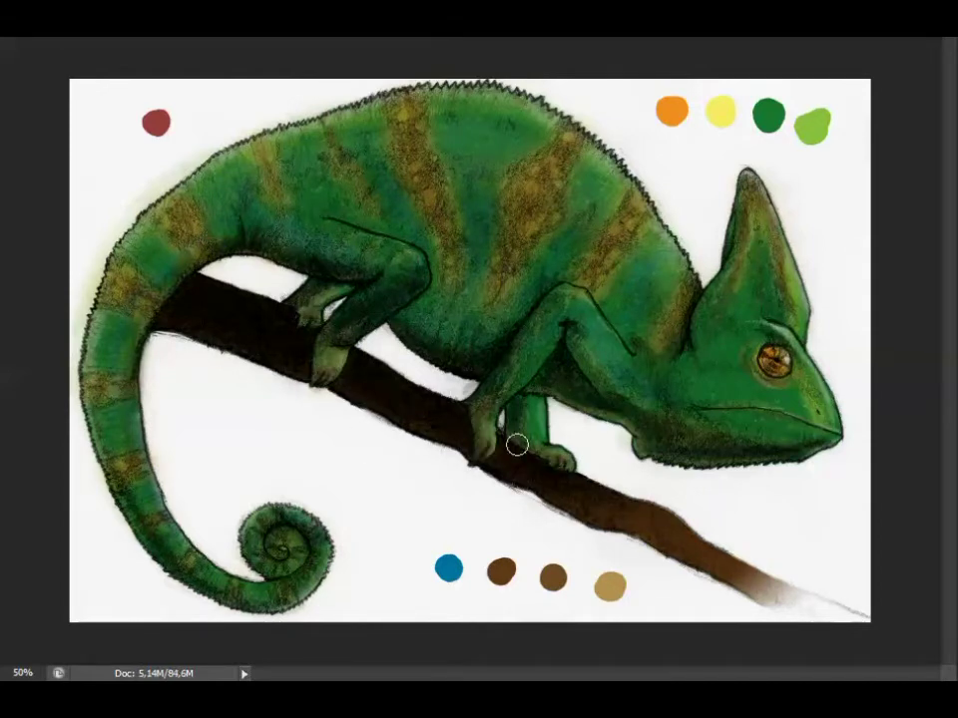
left_click_drag(416, 319, 474, 337)
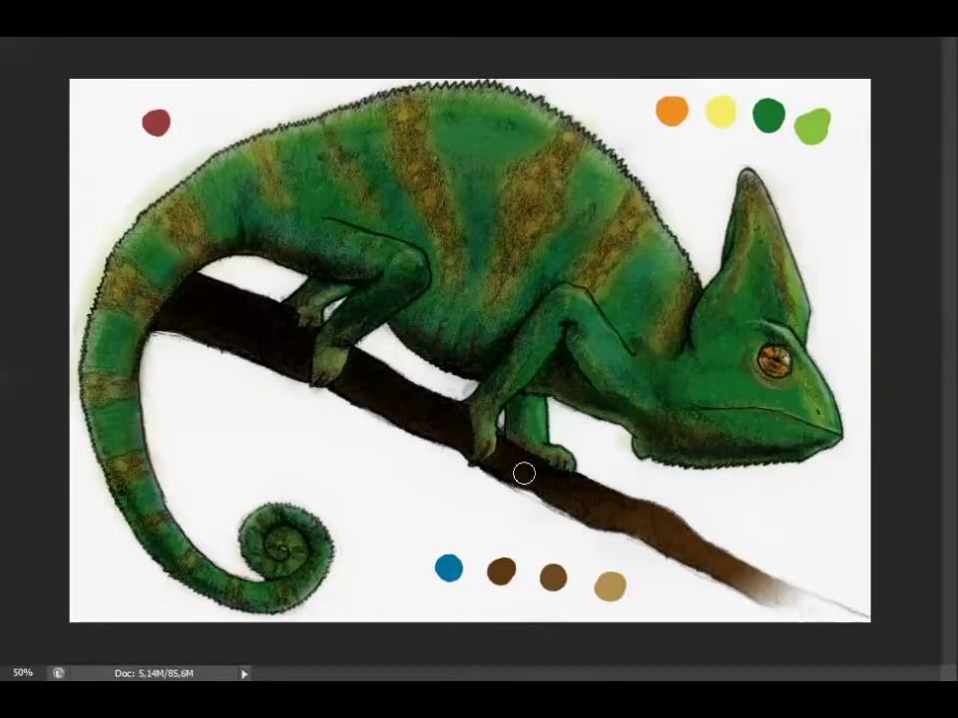
Step: Darken the branch toward the lower right, then brush white across the lower branch area
left_click(30, 30)
key("Escape")
left_click_drag(370, 400, 696, 556)
left_click(72, 45)
key("Return")
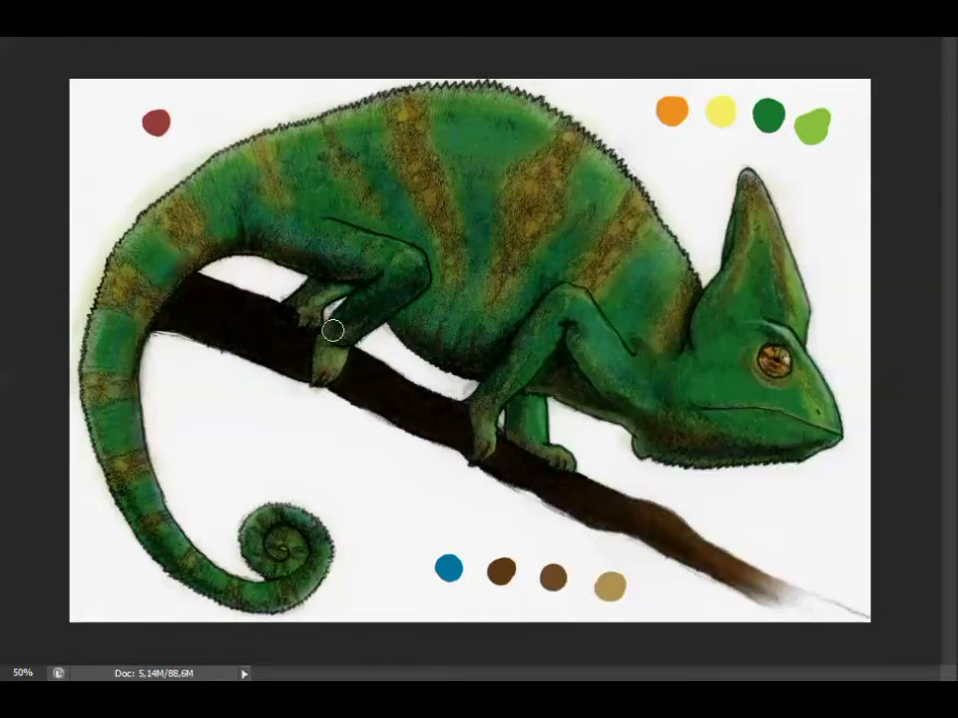
left_click_drag(559, 470, 787, 589)
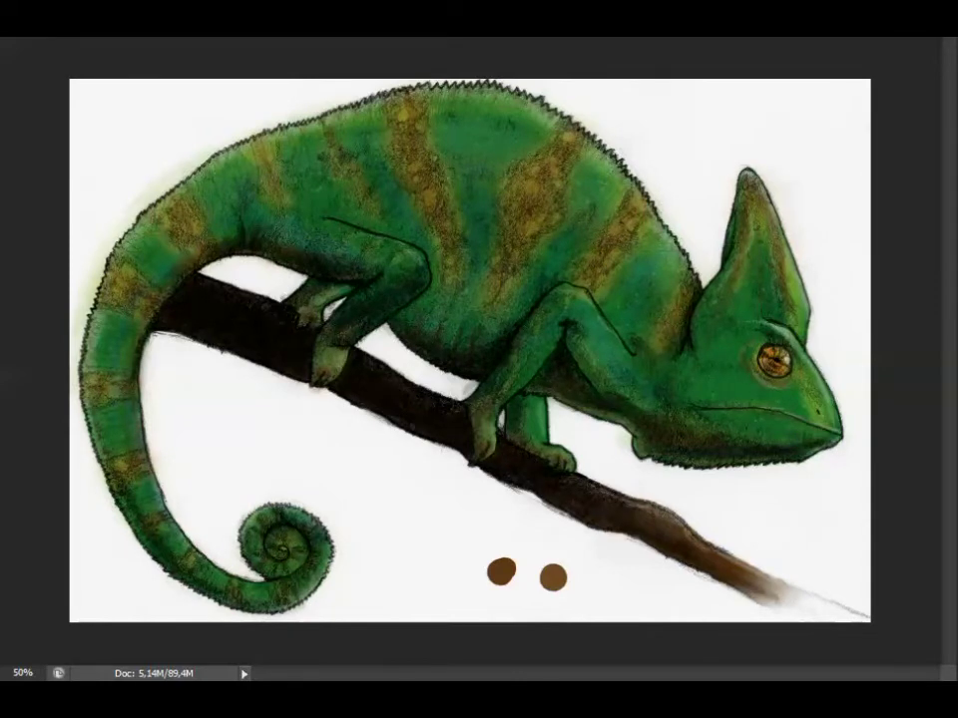
Step: Delete the two brown swatches and set a Levels adjustment to 9, 1,08 and 243
left_click_drag(470, 537, 579, 602)
right_click(539, 583)
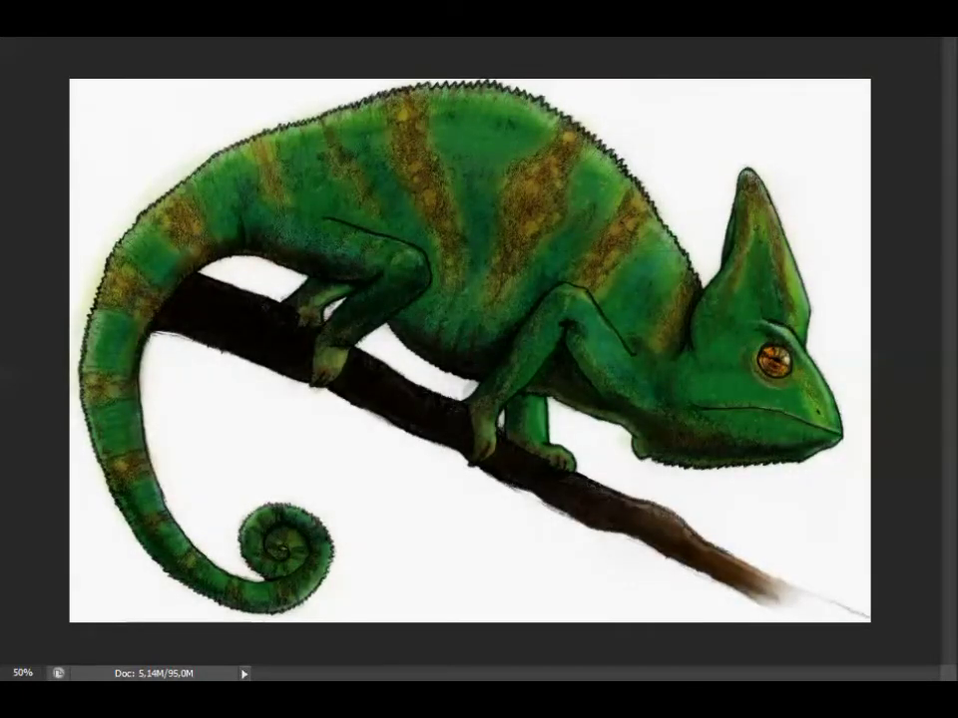
left_click_drag(795, 314, 763, 318)
left_click_drag(895, 308, 922, 316)
key("ctrl+minus")
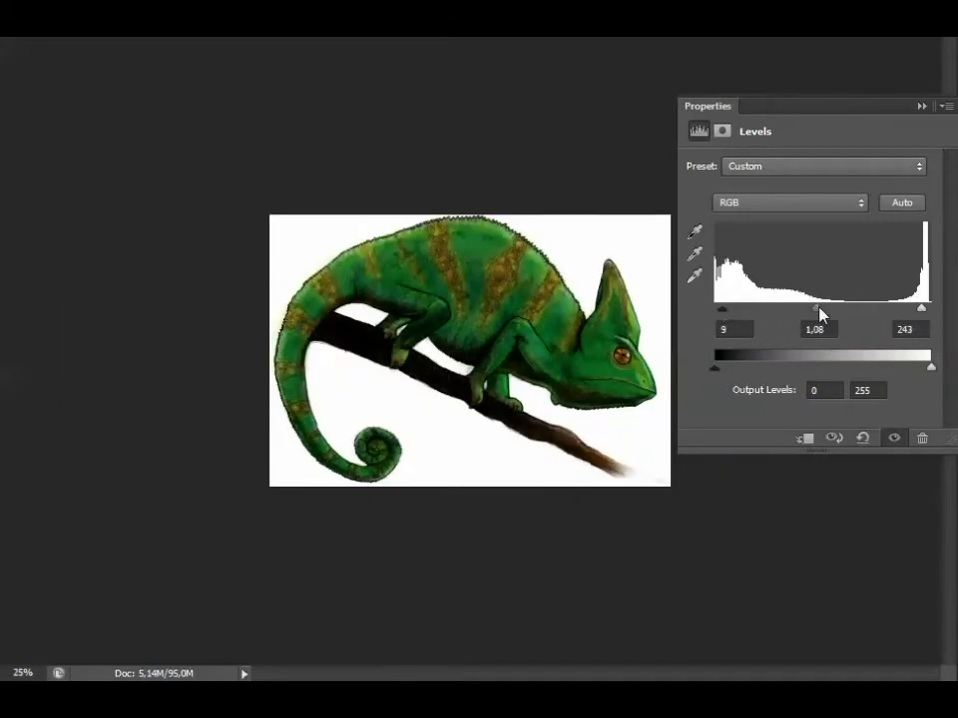
key("ctrl+plus")
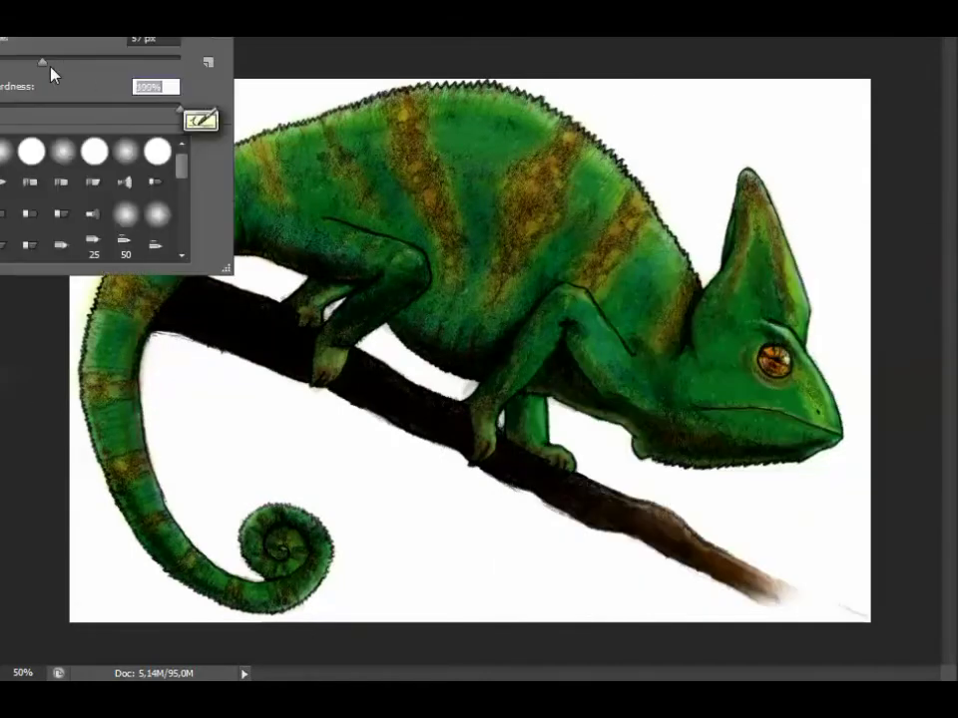
Step: Paint broad green strokes behind the chameleon and duplicate the chameleon layer twice
mouse_move(155, 200)
left_mouse_down()
mouse_move(255, 473)
mouse_move(818, 518)
left_mouse_up()
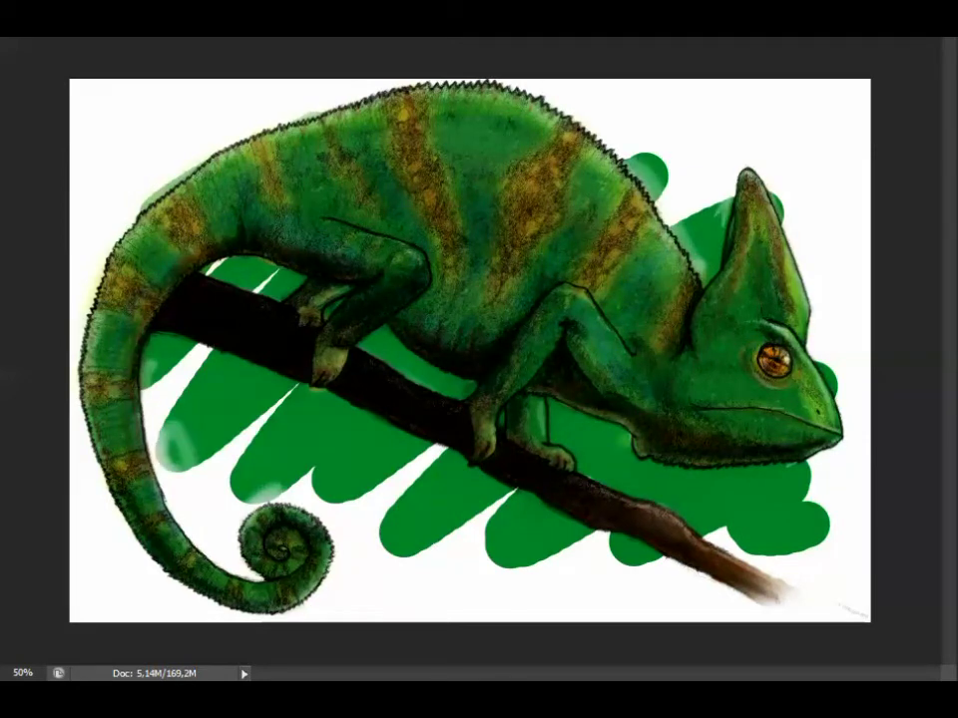
key("Return")
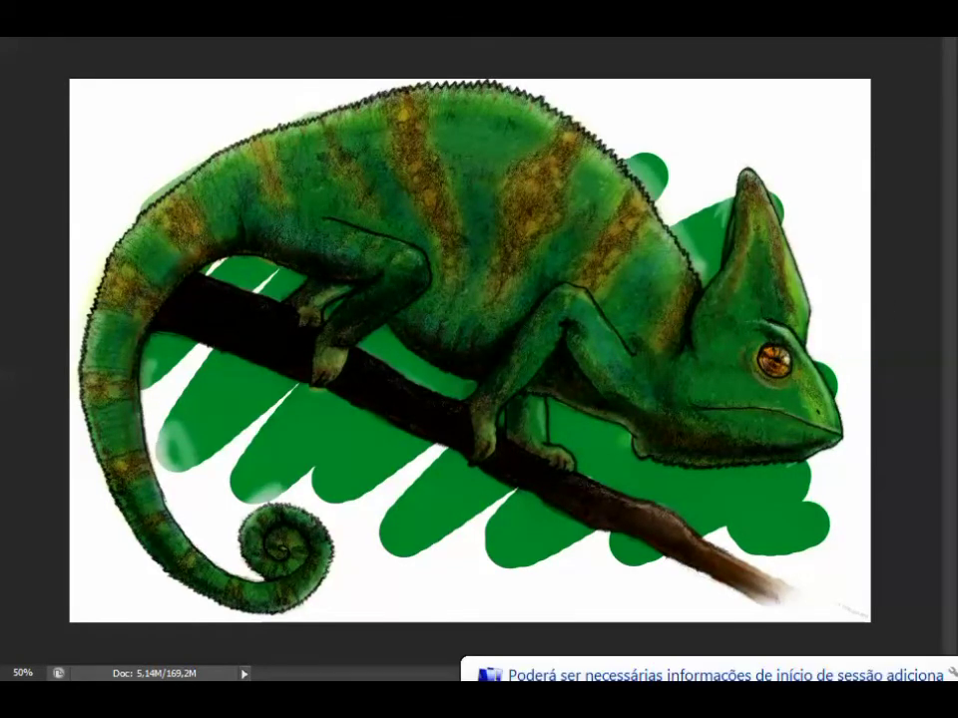
key("ctrl+j")
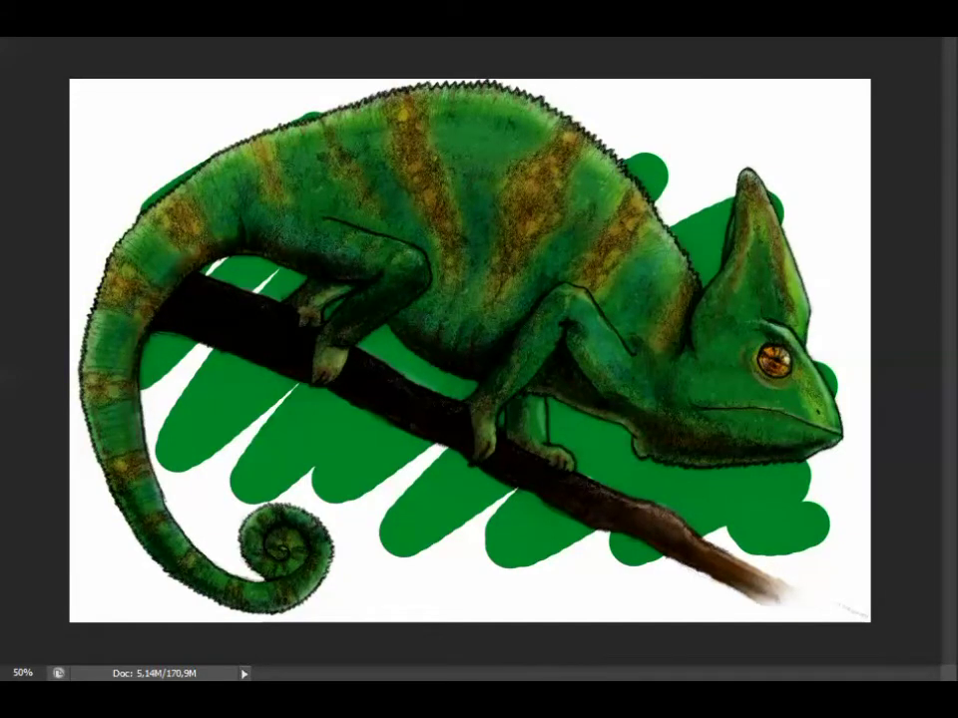
key("ctrl+j")
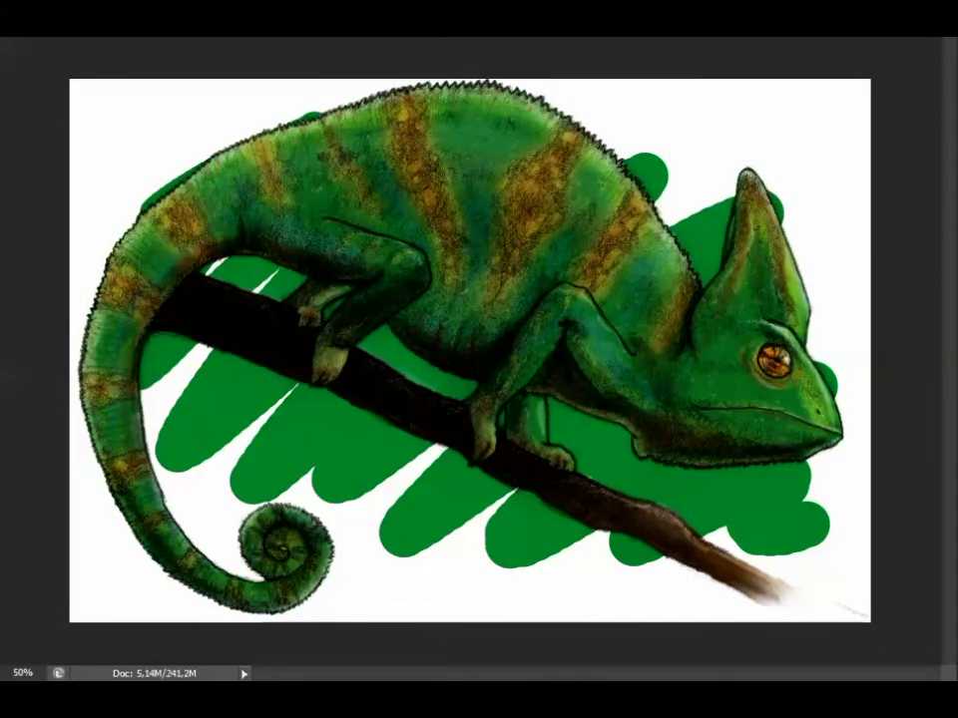
Step: Add light and pale green background strokes, then Gaussian Blur them at radius 37,4
mouse_move(159, 329)
left_mouse_down()
mouse_move(464, 466)
mouse_move(599, 419)
left_mouse_up()
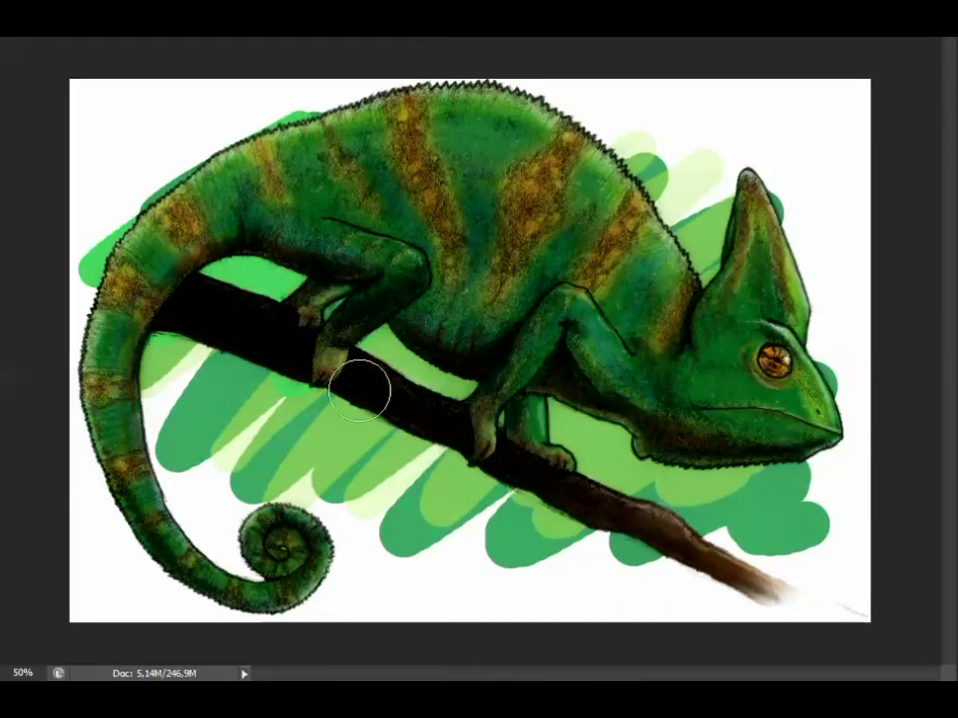
left_click_drag(85, 275, 135, 219)
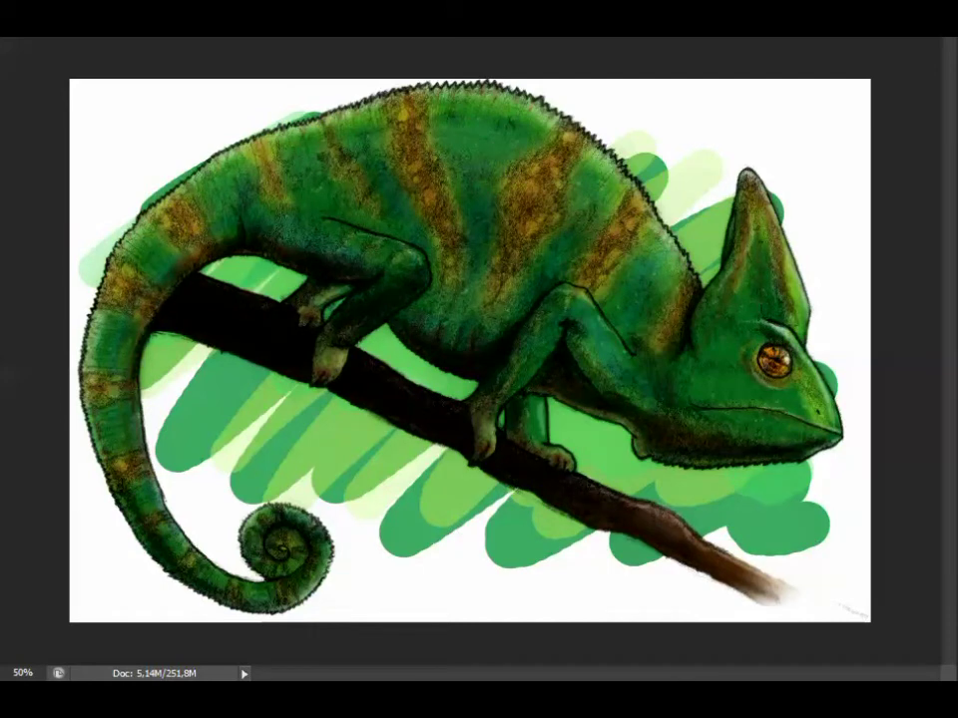
left_click_drag(873, 466, 948, 475)
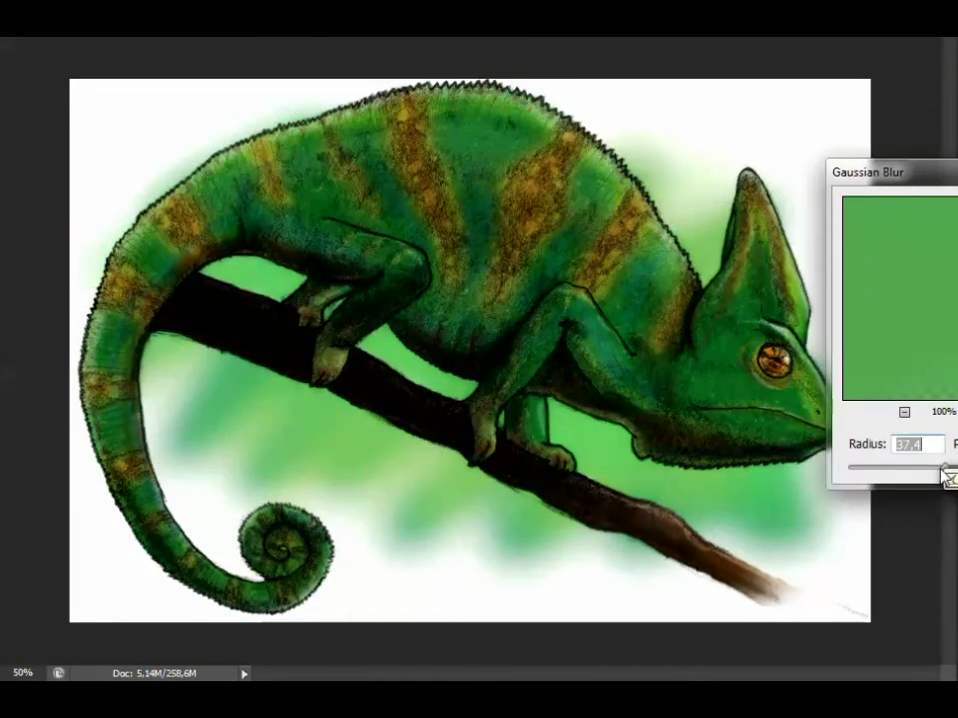
Step: Apply the Gaussian Blur and drag blurred background copies to fill the canvas, paler at the edges
key("Return")
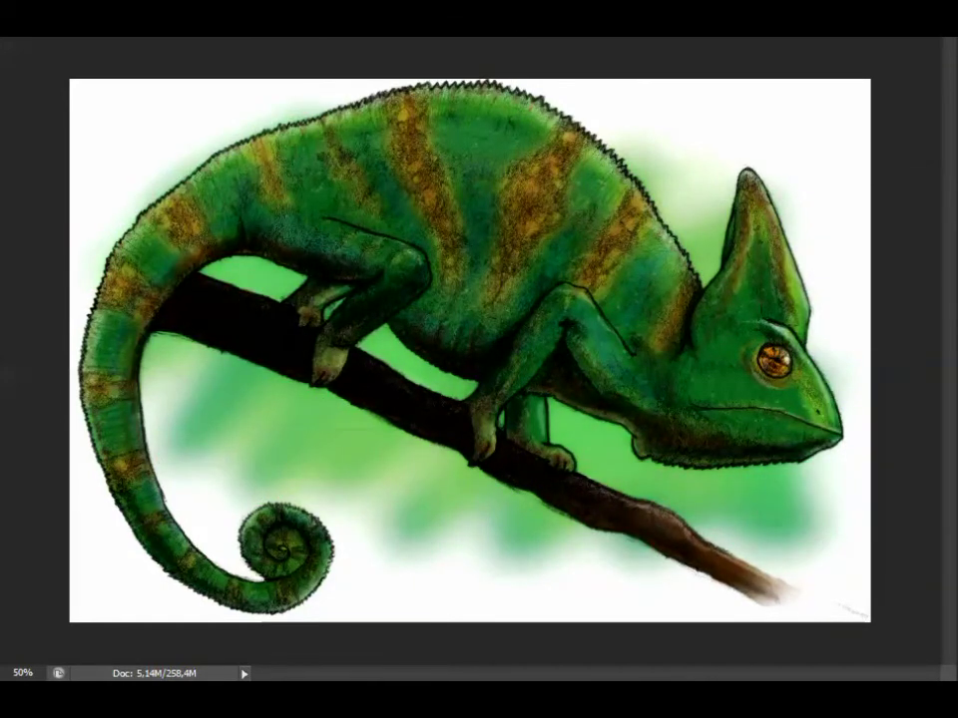
left_click_drag(656, 460, 602, 529)
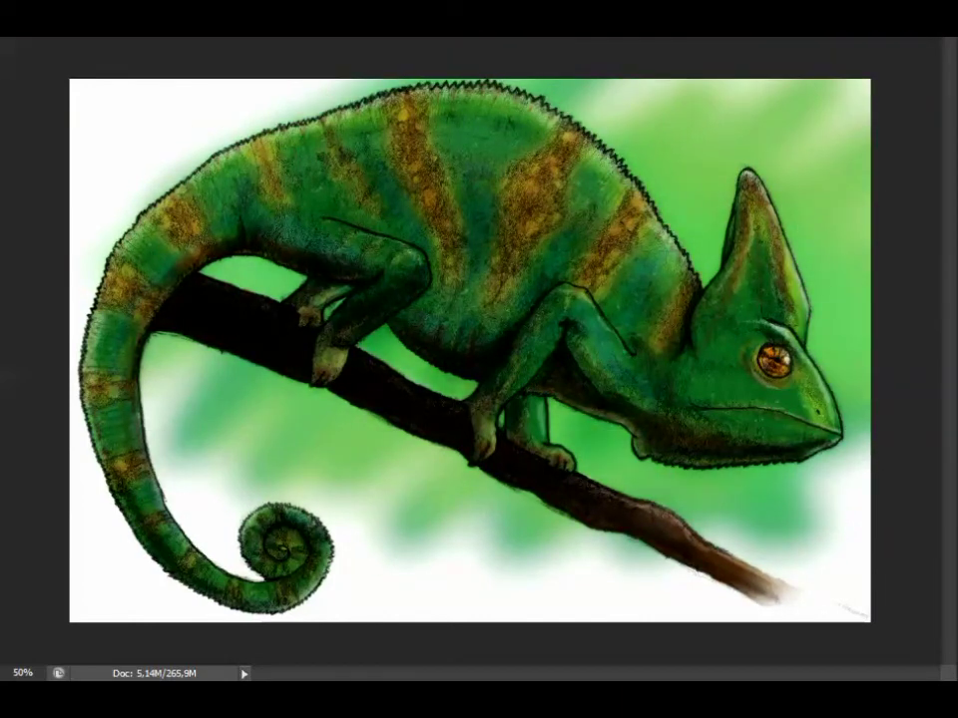
mouse_move(601, 528)
left_mouse_down()
mouse_move(744, 544)
mouse_move(698, 524)
left_mouse_up()
mouse_move(273, 230)
left_mouse_down()
mouse_move(236, 412)
mouse_move(224, 399)
left_mouse_up()
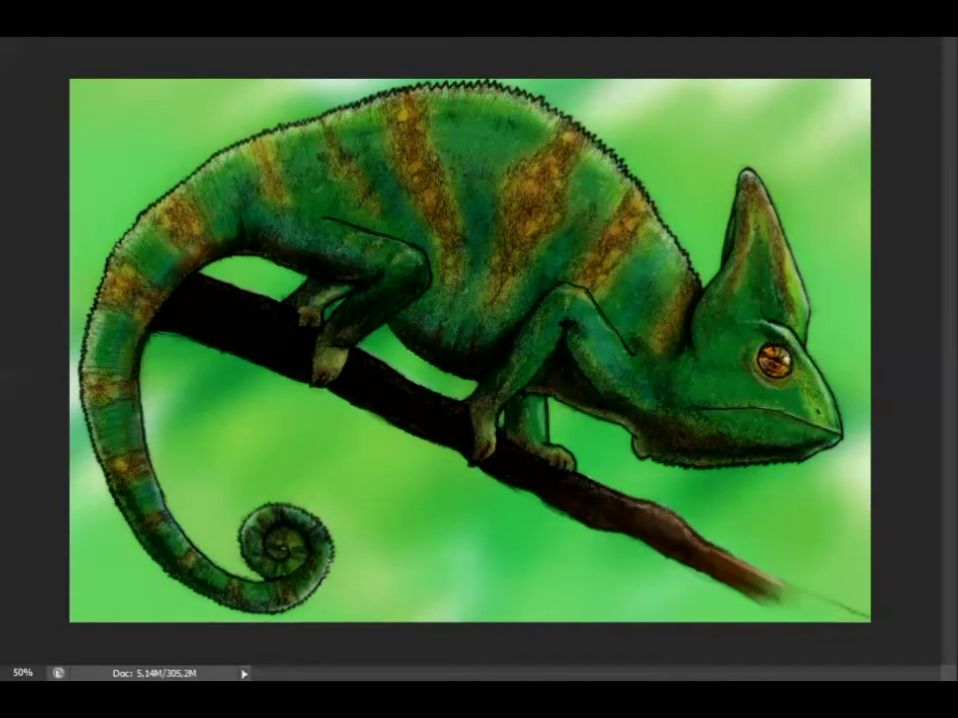
left_click_drag(464, 354, 415, 406)
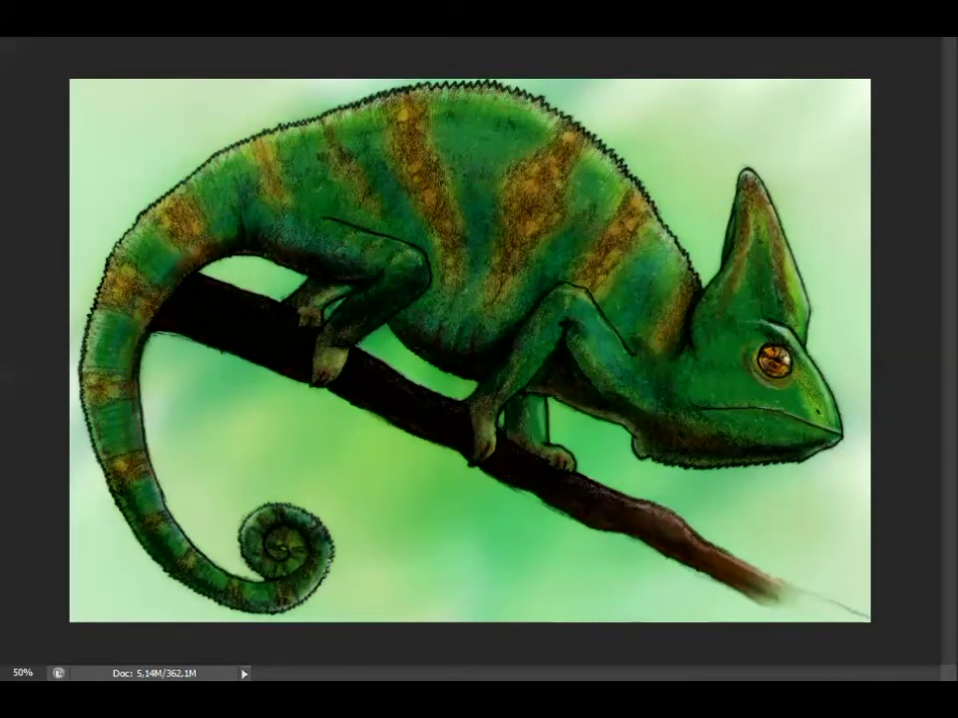
Step: Paint long diagonal grass blades across the blurred background, including lower left, top left and bottom centre
left_click_drag(788, 81, 648, 194)
left_click_drag(868, 134, 788, 234)
left_click_drag(868, 290, 803, 361)
left_click_drag(868, 444, 758, 563)
left_click_drag(275, 489, 95, 618)
mouse_move(479, 469)
left_mouse_down()
mouse_move(160, 618)
mouse_move(84, 399)
left_mouse_up()
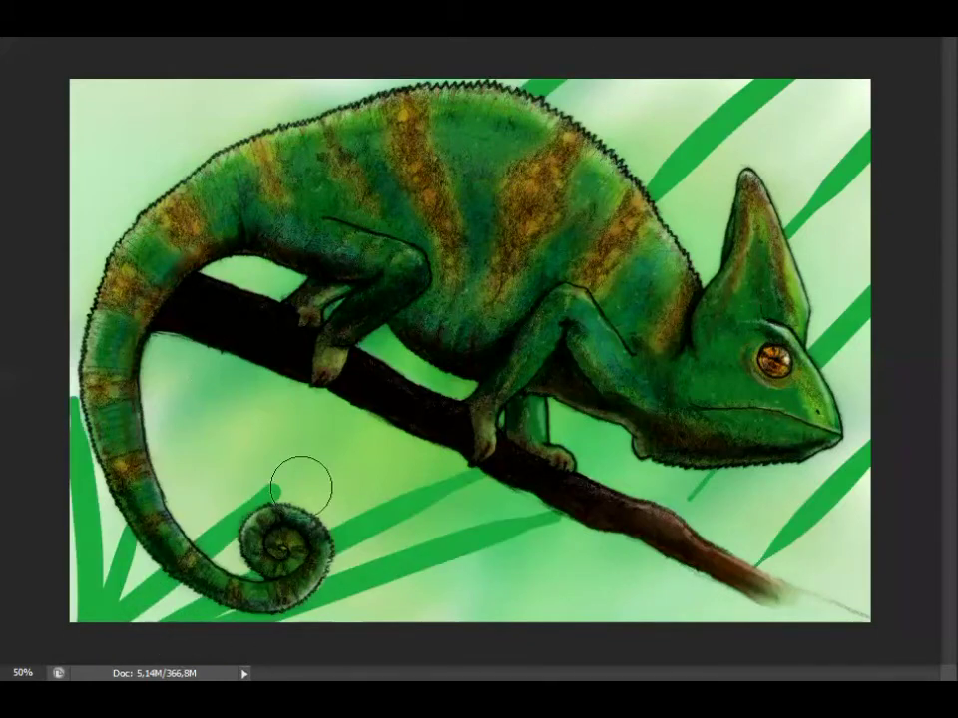
left_click_drag(190, 160, 75, 85)
left_click_drag(659, 614, 599, 558)
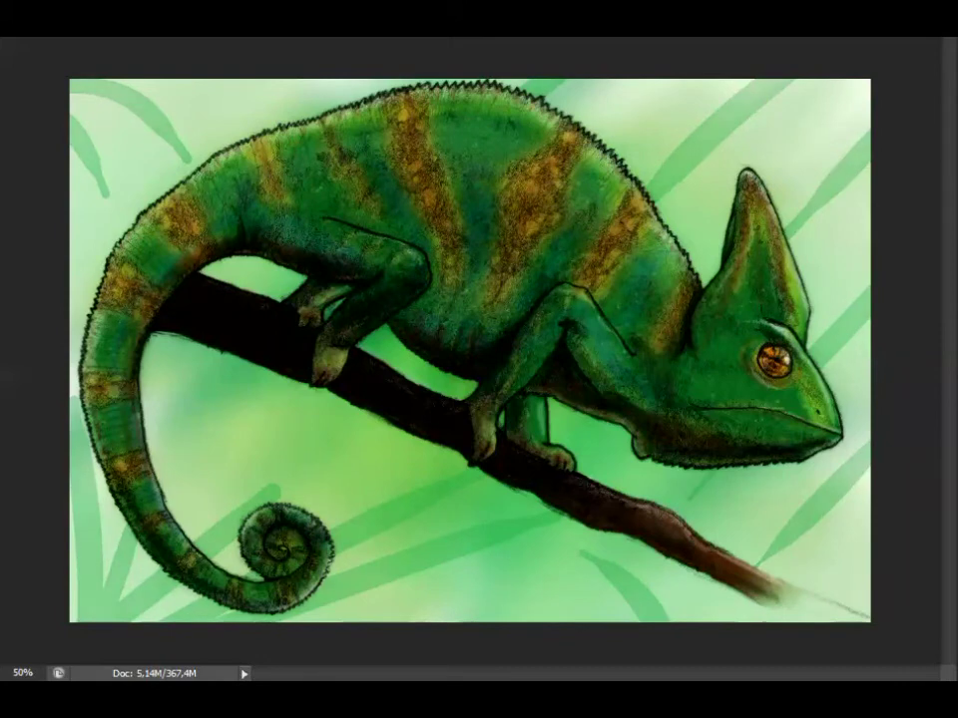
Step: Soften the strokes below the tail and at upper left, then paint diagonal yellow stripes
left_click_drag(95, 469, 86, 363)
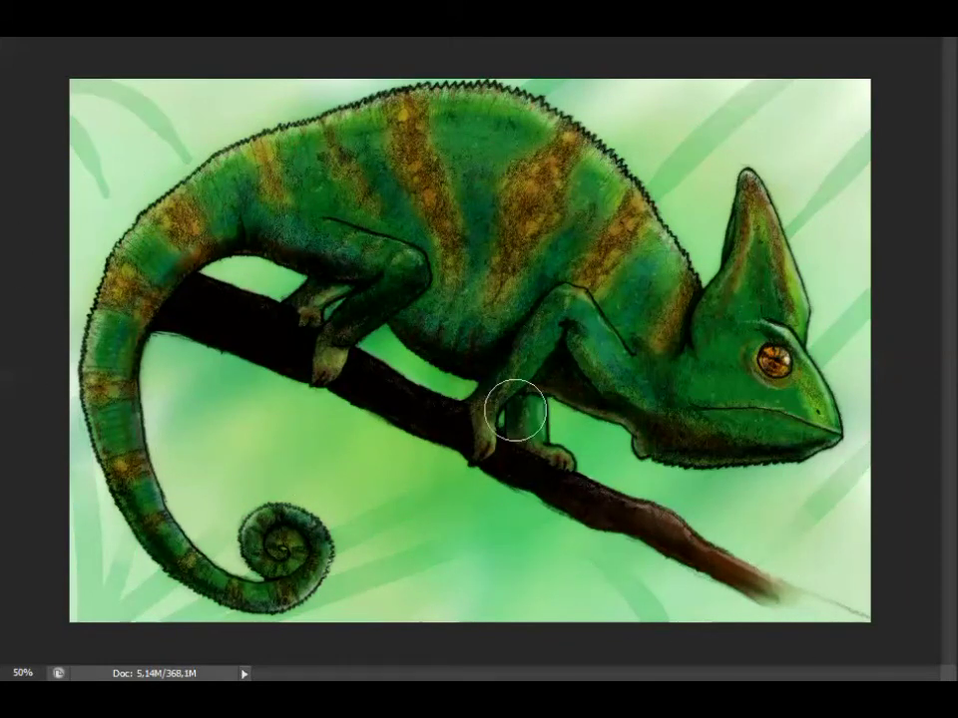
left_click_drag(92, 176, 186, 146)
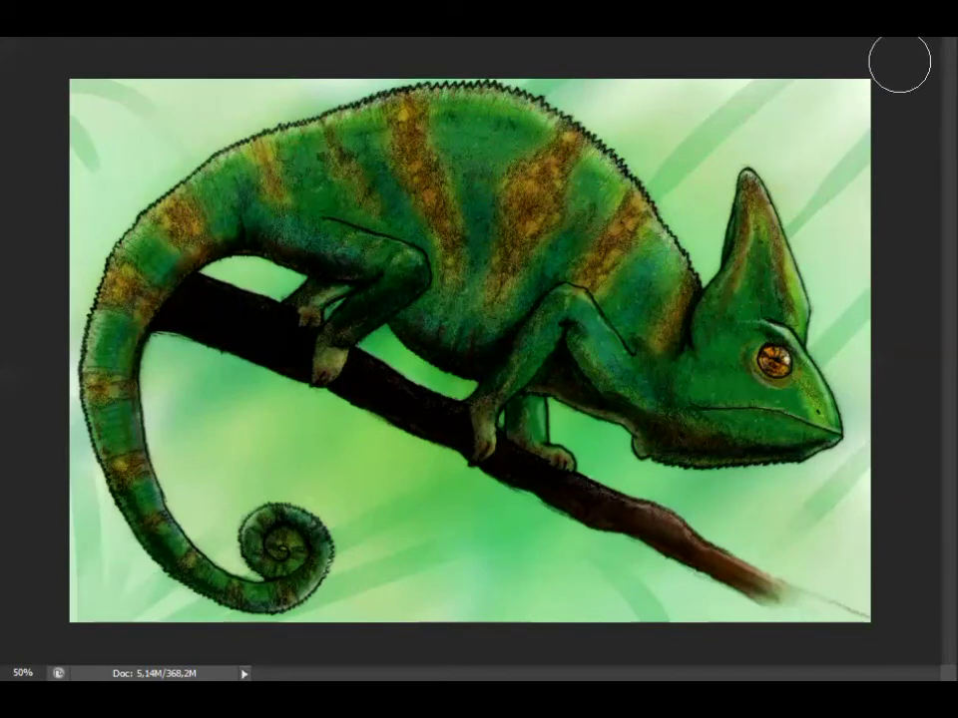
left_click_drag(648, 231, 866, 88)
left_click_drag(439, 516, 866, 200)
left_click_drag(90, 614, 429, 399)
left_click_drag(75, 235, 299, 85)
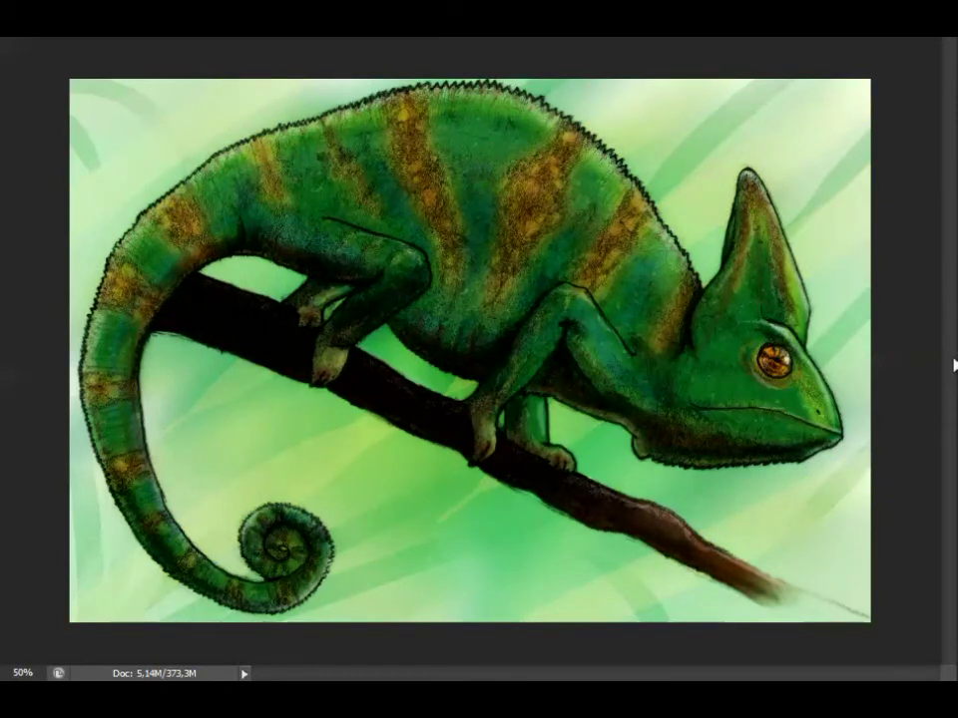
Step: Add a dark green stripe at top left and grass blades behind the chameleon, then save
left_click_drag(60, 294, 369, 50)
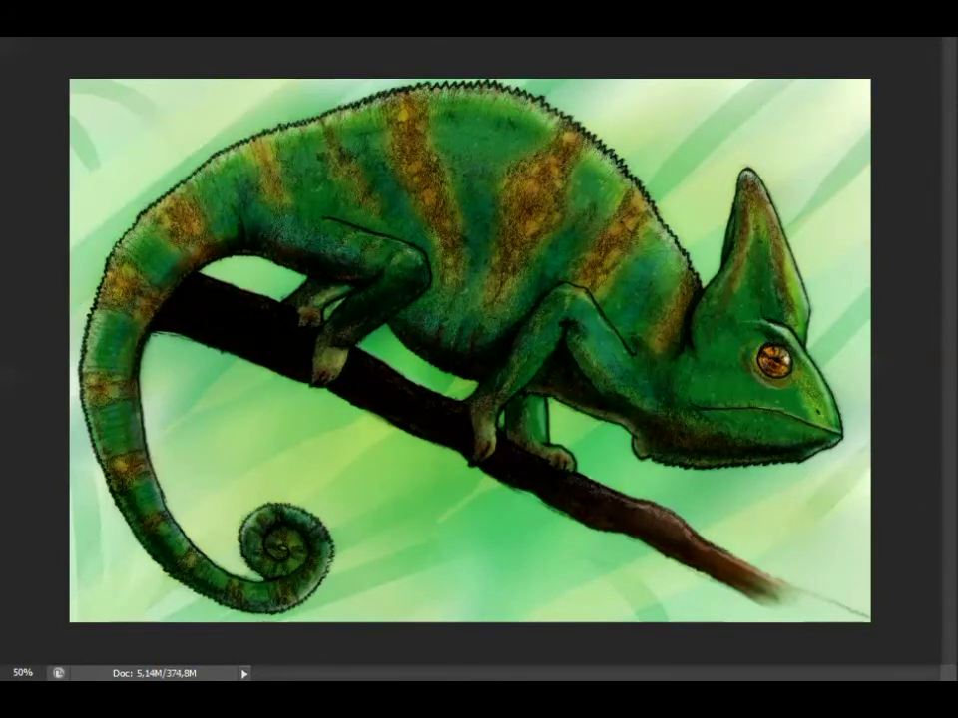
left_click_drag(470, 342, 675, 641)
left_click_drag(188, 218, 353, 117)
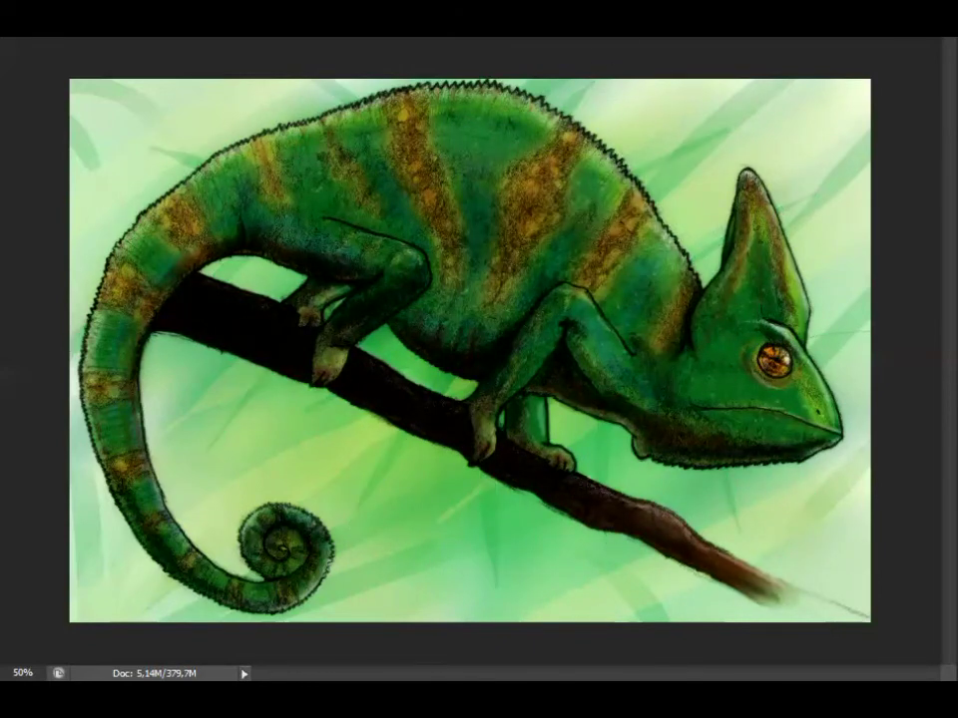
key("ctrl+s")
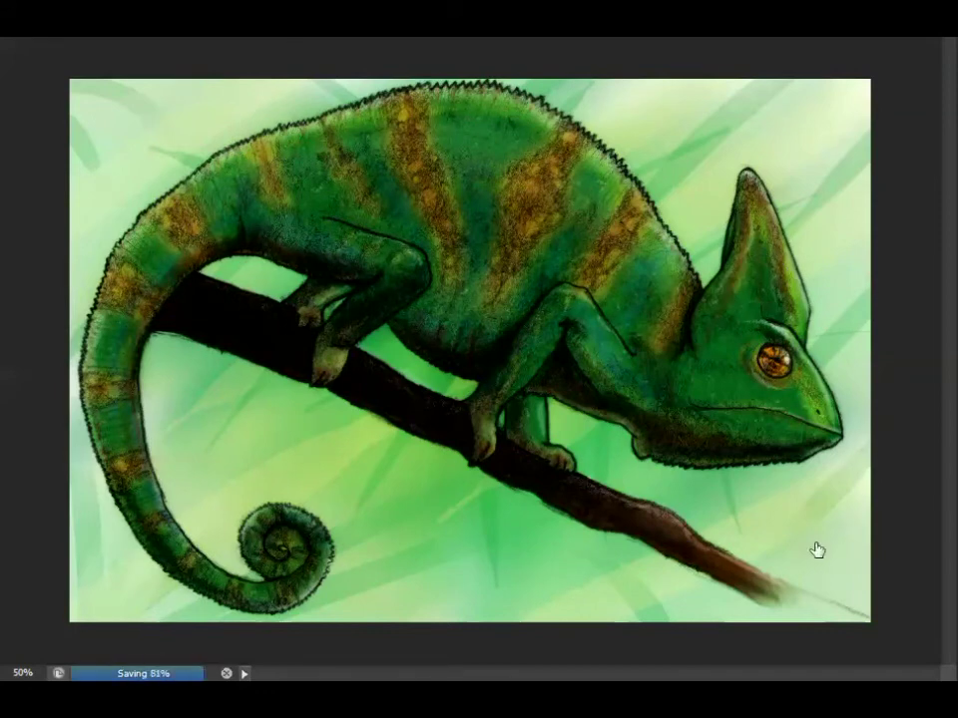
Step: Shift the background hue toward yellow-green (Hue -32) with Hue/Saturation
key("ctrl+u")
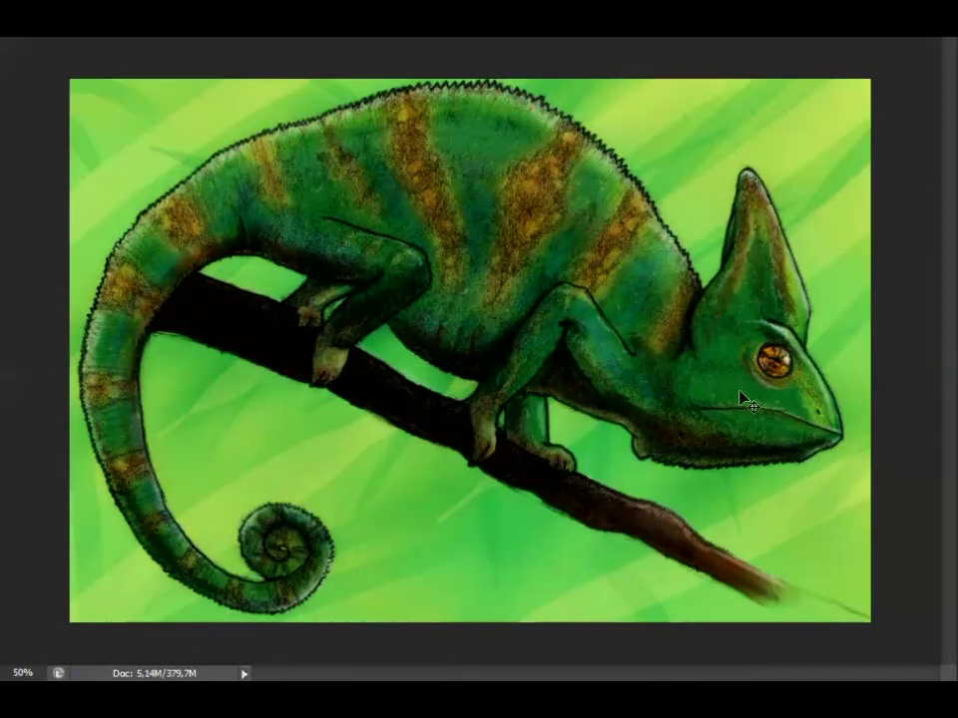
left_click_drag(840, 460, 833, 464)
key("Return")
key("ctrl+z")
key("ctrl+z")
Step: With an enlarged brush, paint pale light strokes across the top-left, right and lower background
right_click(103, 58)
key("Return")
left_click_drag(558, 180, 727, 75)
left_click_drag(698, 330, 249, 458)
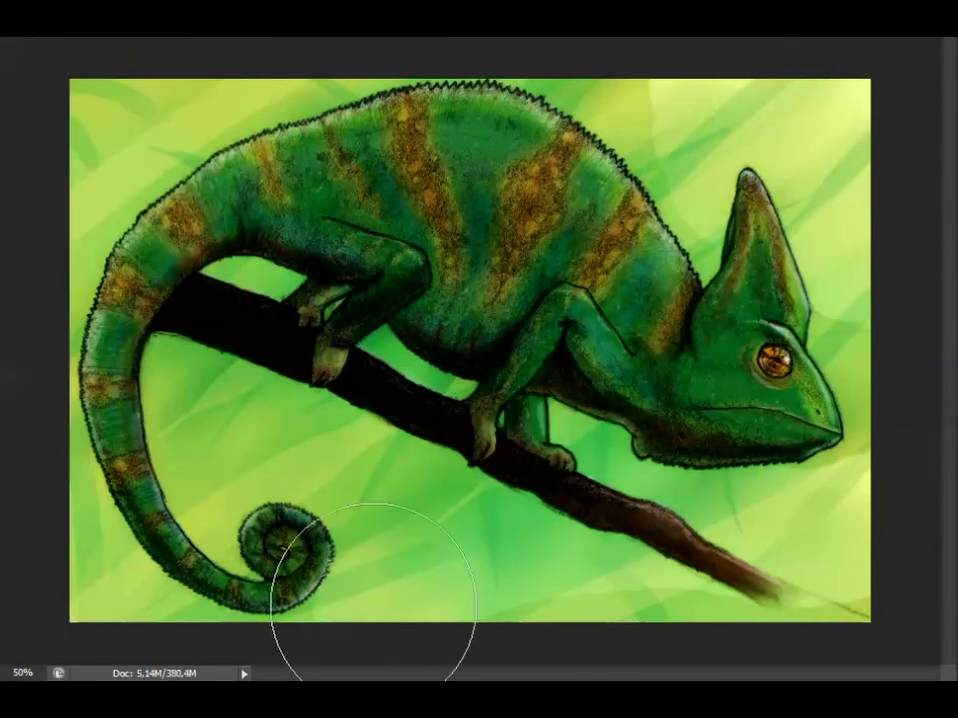
left_click_drag(299, 110, 90, 130)
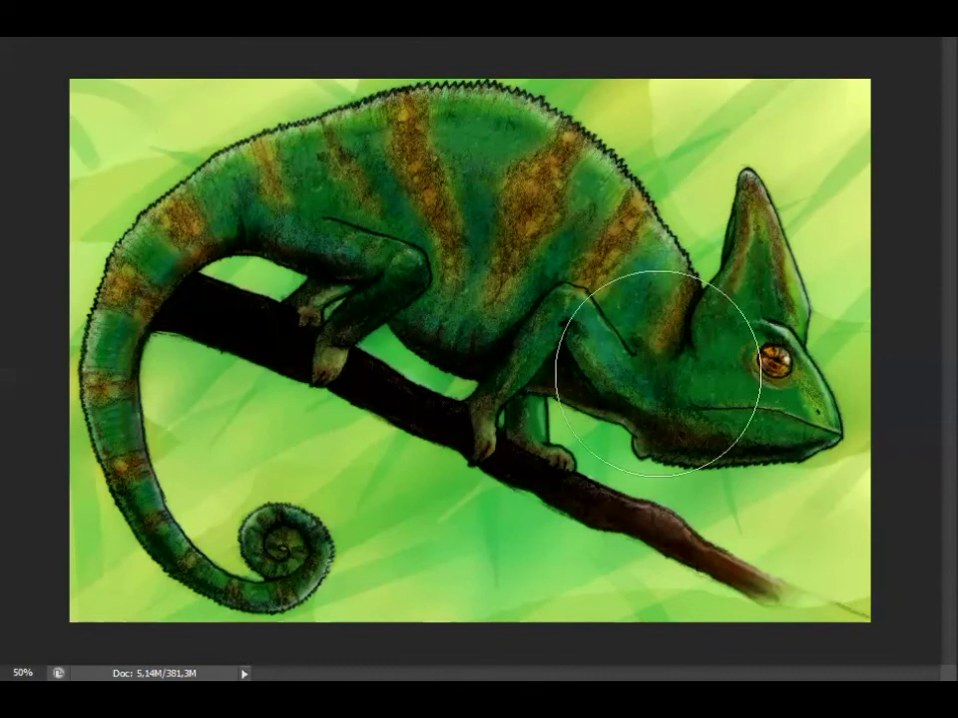
left_click_drag(758, 109, 778, 559)
left_click_drag(229, 613, 417, 380)
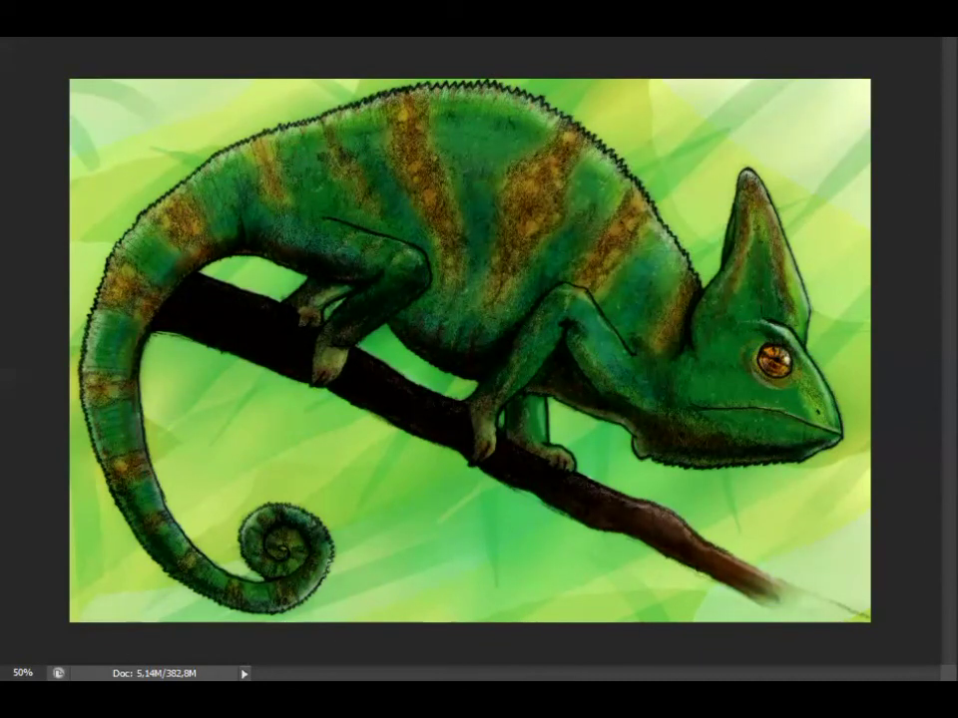
Step: Gaussian Blur the pale strokes twice to form a soft glow around the chameleon's head
key("ctrl+alt+f")
left_click_drag(956, 170, 248, 311)
key("Return")
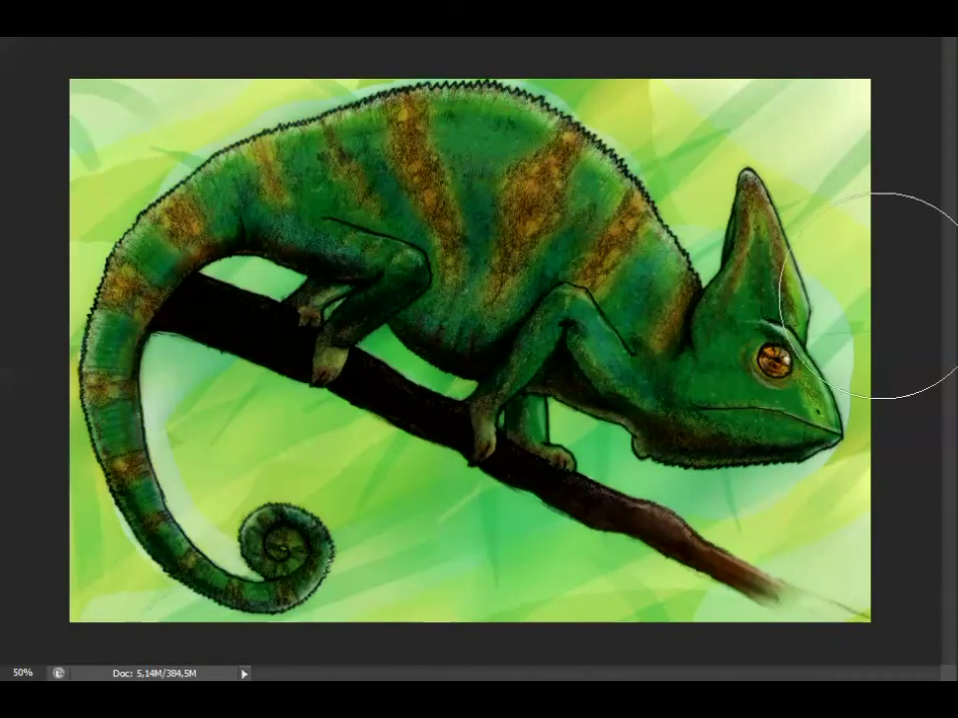
key("ctrl+alt+f")
left_click_drag(343, 310, 632, 342)
left_click(644, 345)
Step: Dismiss the brush presets and save the painting
right_click(20, 39)
key("Return")
key("alt+f")
key("ctrl+s")
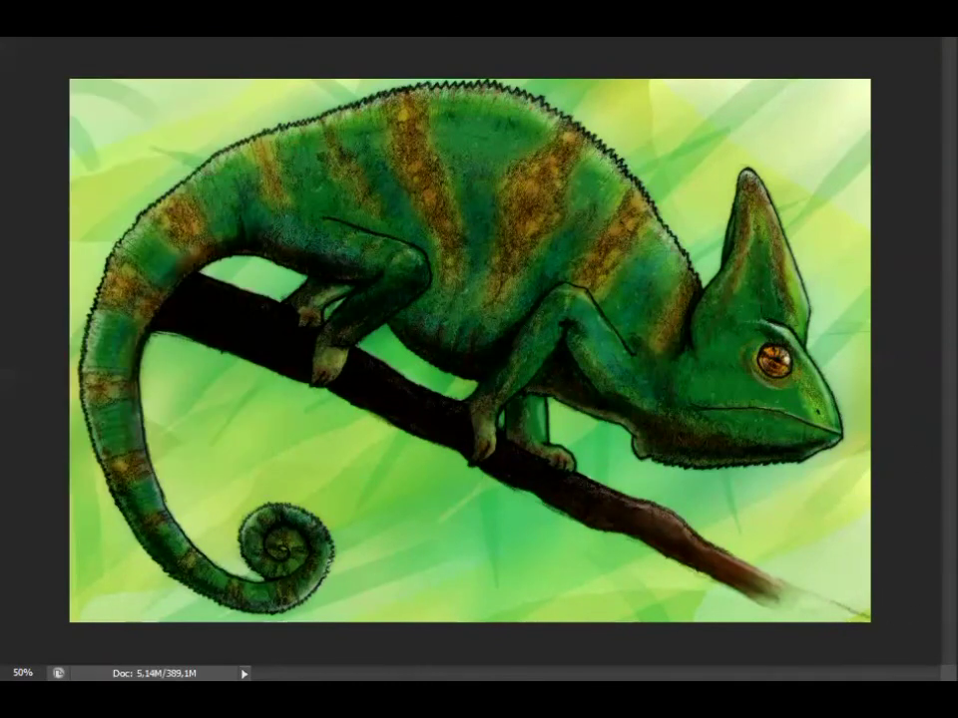
Step: Sign in black below the branch at bottom centre, save, and check at 100% then 50% zoom
key("Return")
left_click_drag(465, 559, 552, 546)
key("ctrl+s")
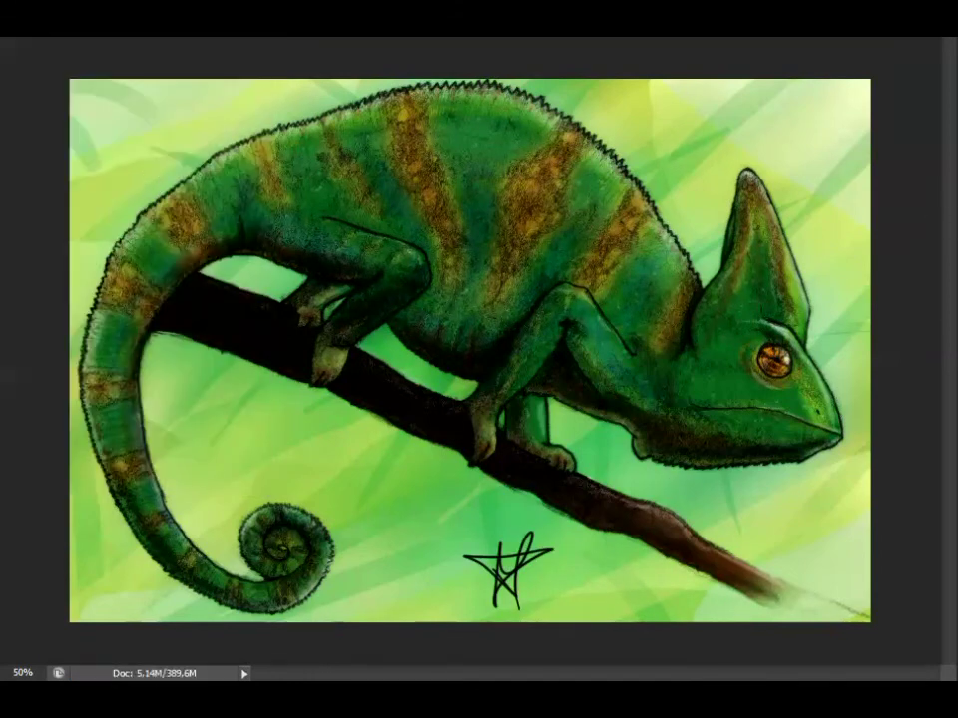
key("ctrl+1")
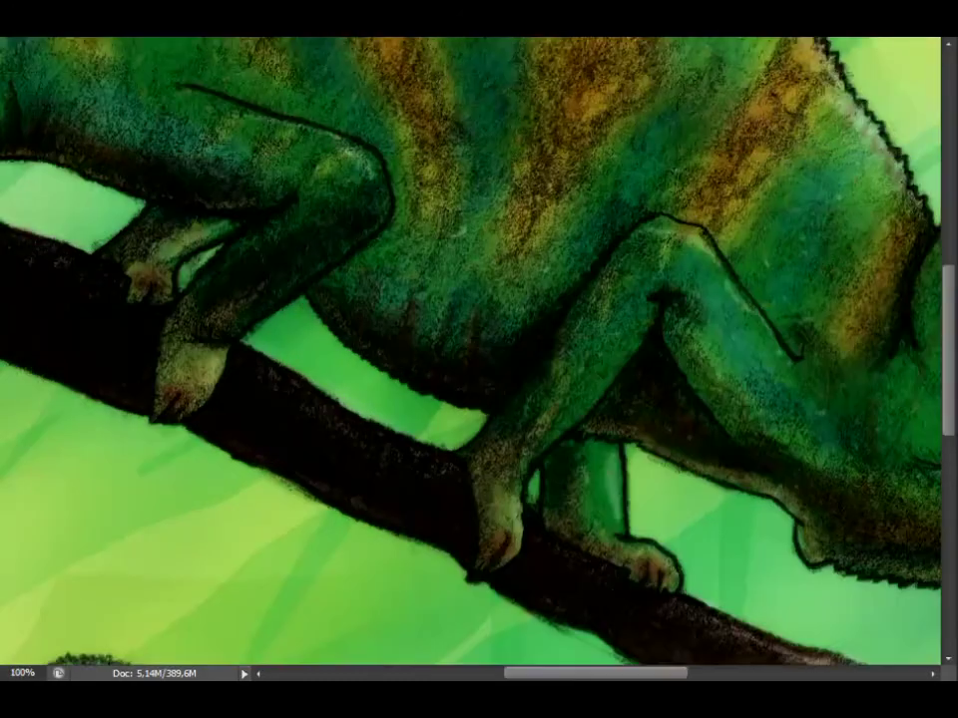
key("ctrl+minus")
key("ctrl+minus")
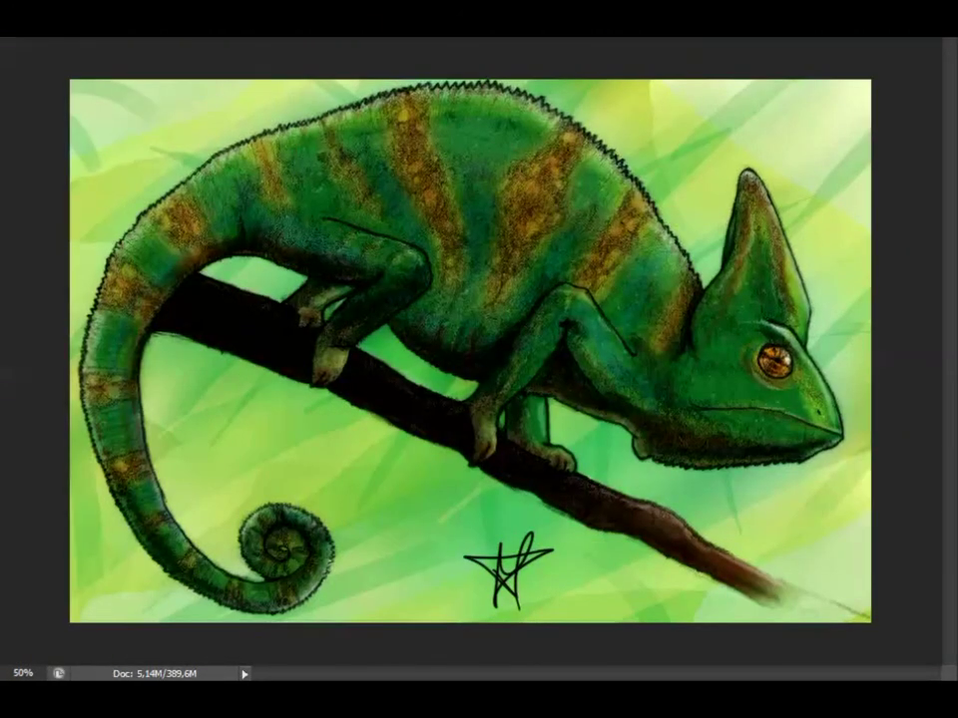